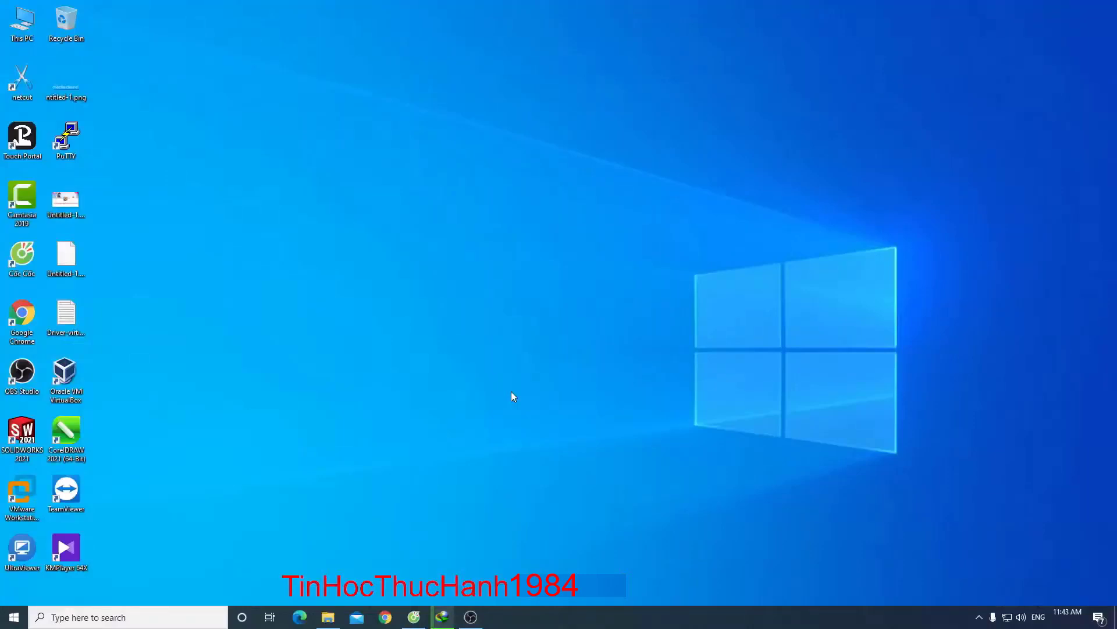
- Refresh the desktop, launch PowerPoint from the Windows search panel and start a blank presentation
right_click(260, 266)
left_click(280, 301)
left_click(77, 616)
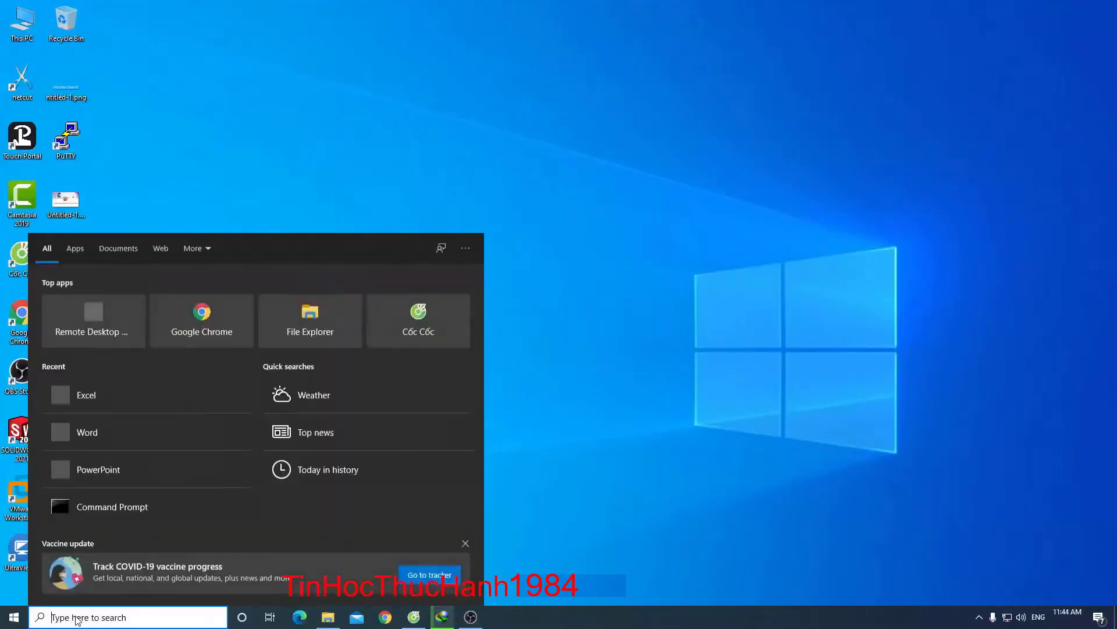
left_click(97, 473)
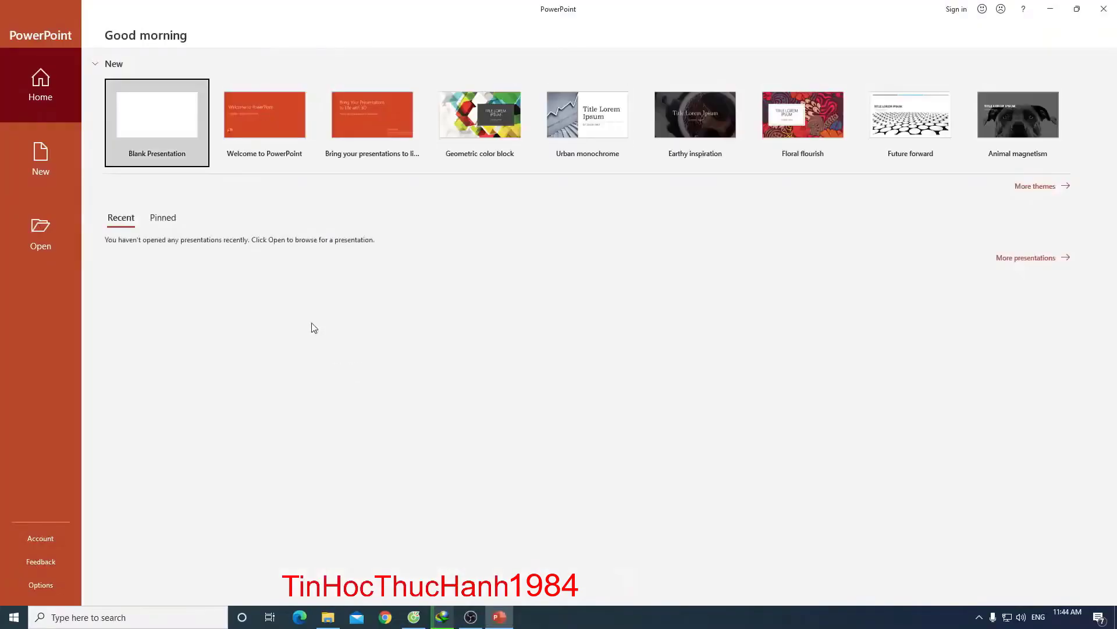
left_click(158, 131)
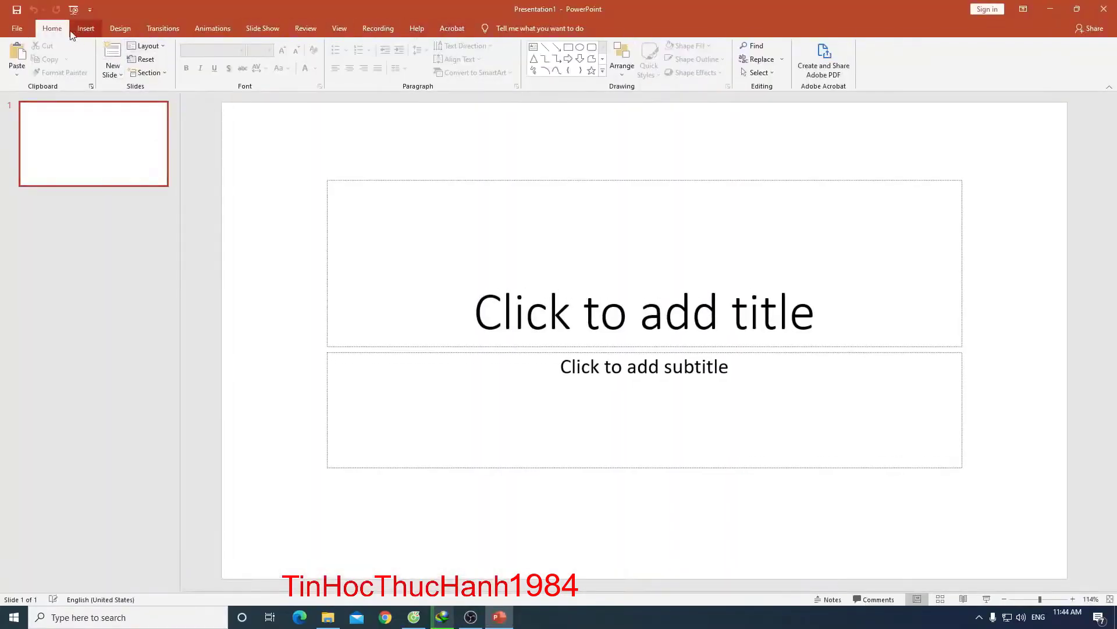
- View the Account page's product details and check the About PowerPoint version window
left_click(17, 29)
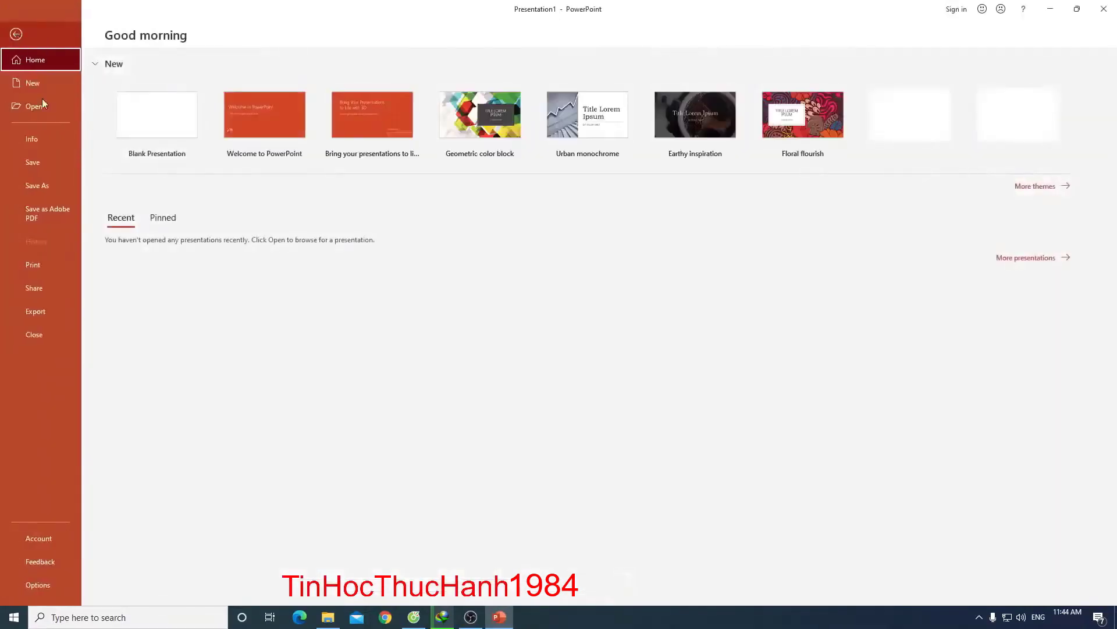
left_click(54, 543)
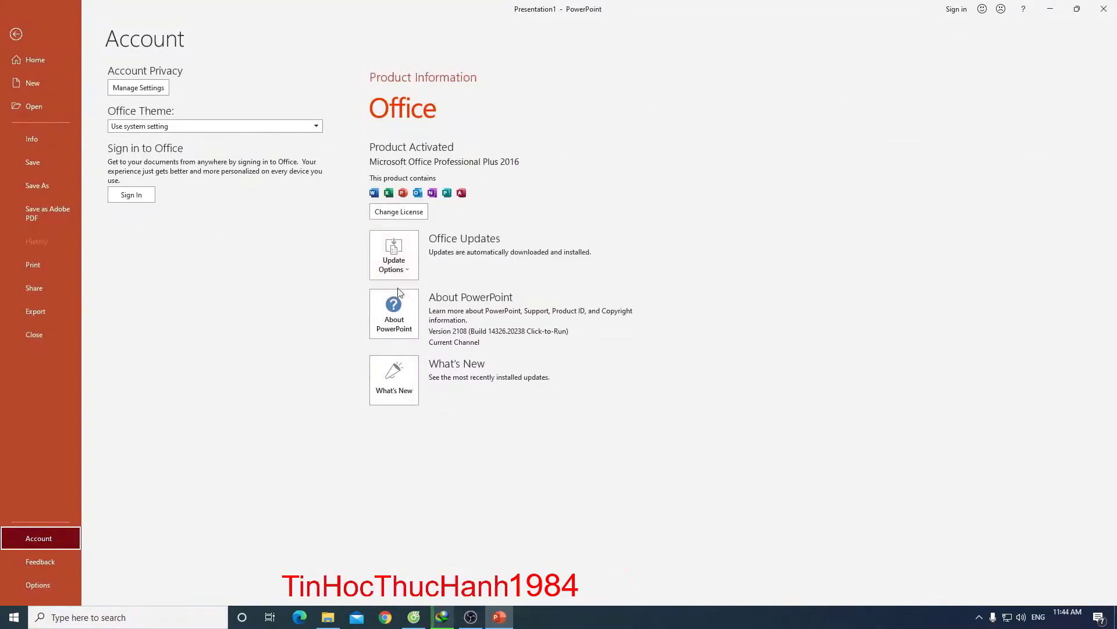
left_click(394, 335)
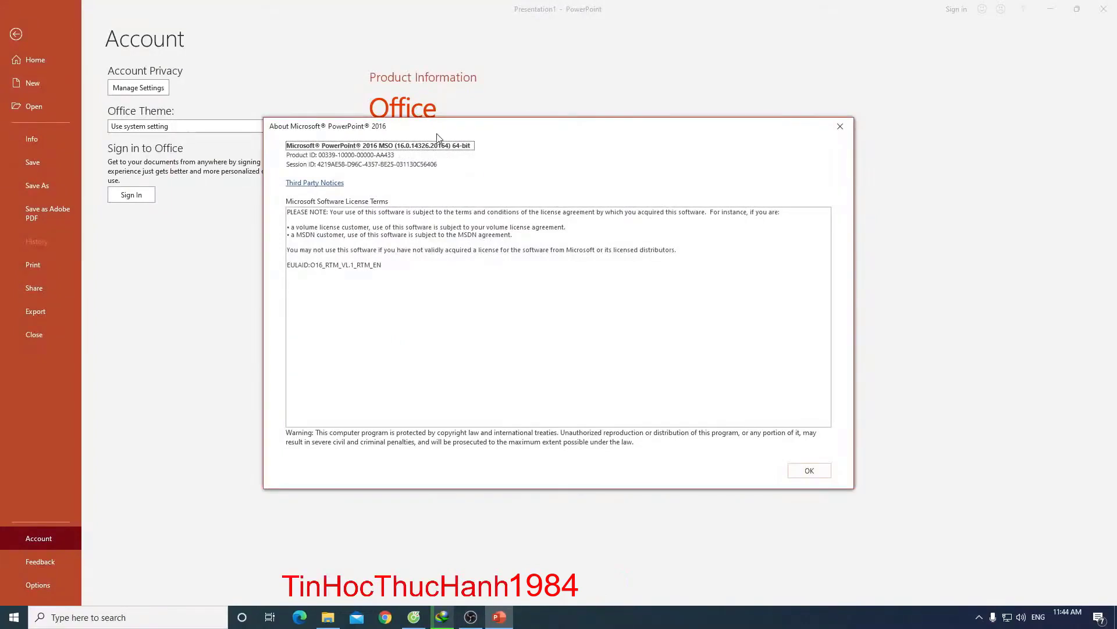
left_click_drag(437, 135, 623, 140)
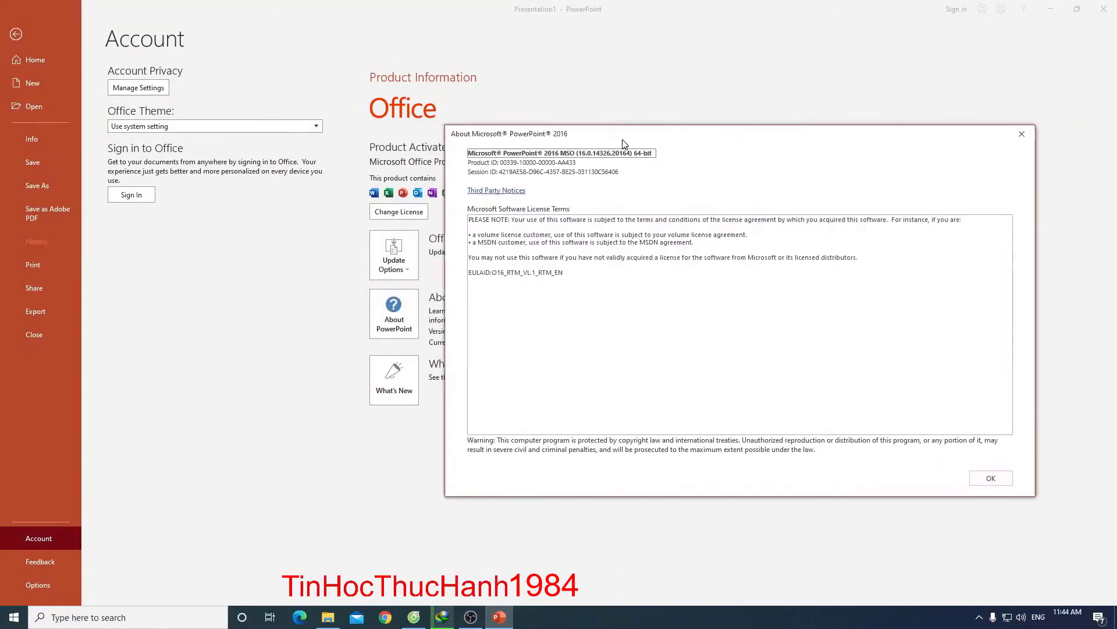
left_click(1021, 134)
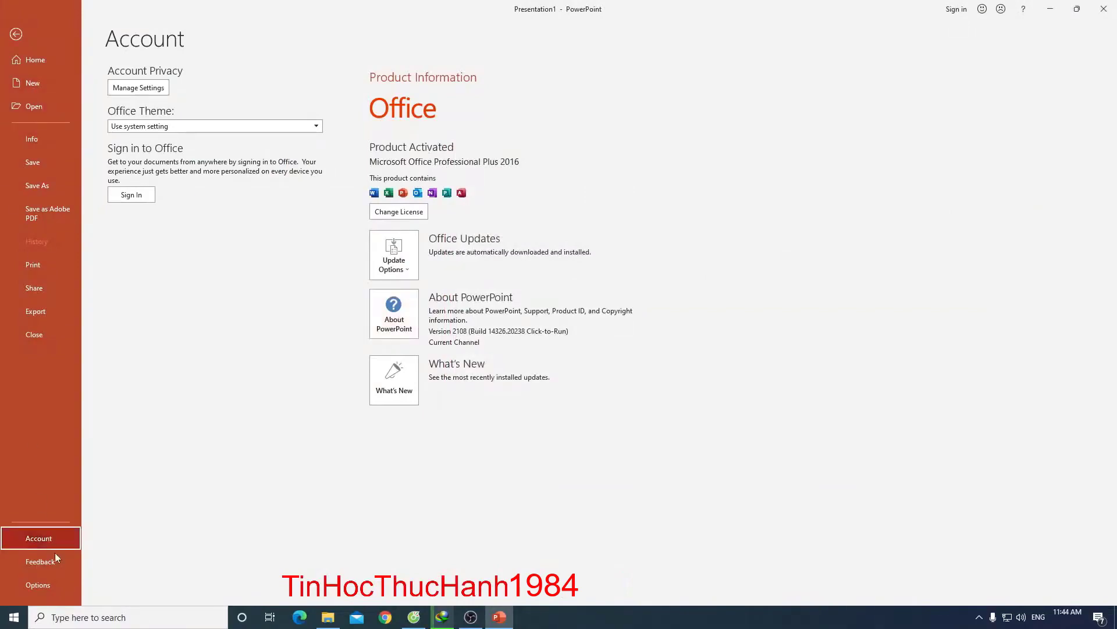
- In Options > Customize Ribbon, select Ink from the Tool Tabs commands list
left_click(45, 582)
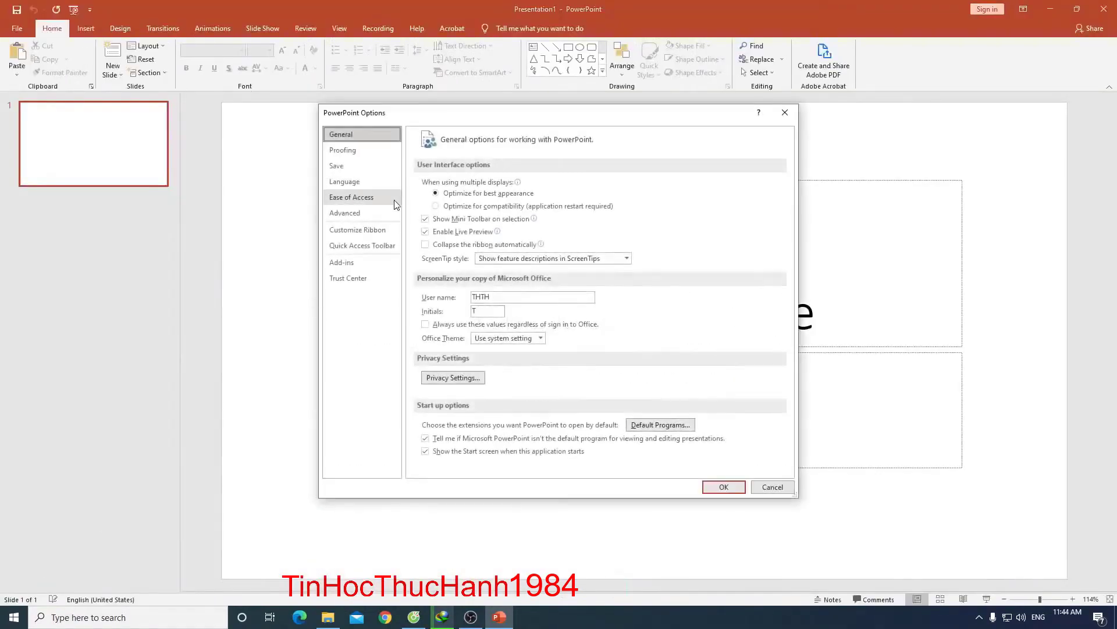
left_click(389, 236)
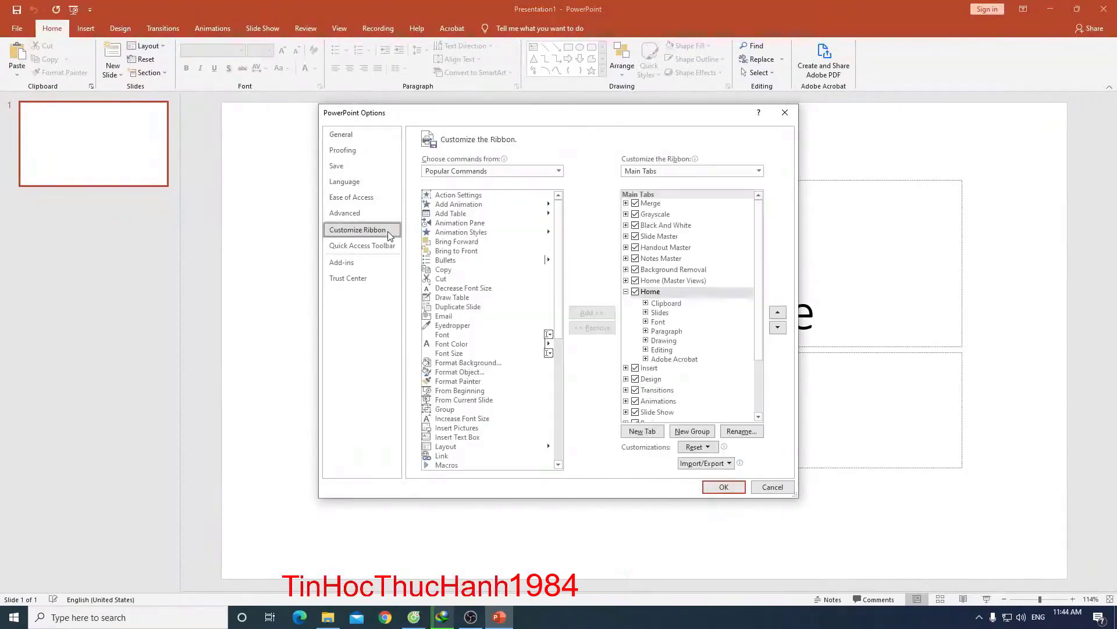
left_click(507, 169)
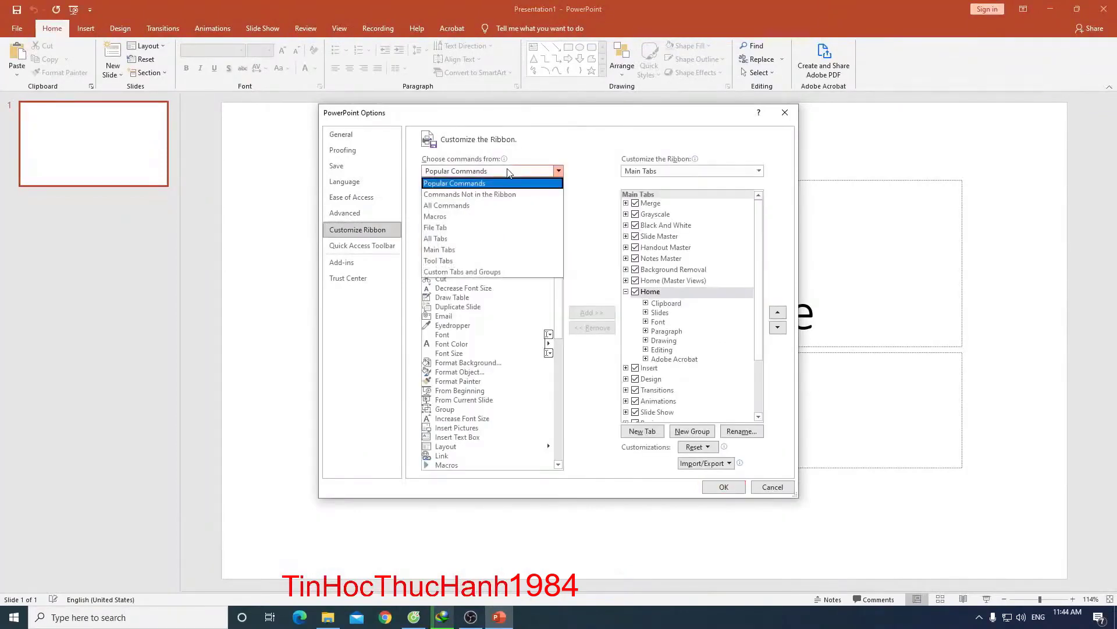
left_click(464, 260)
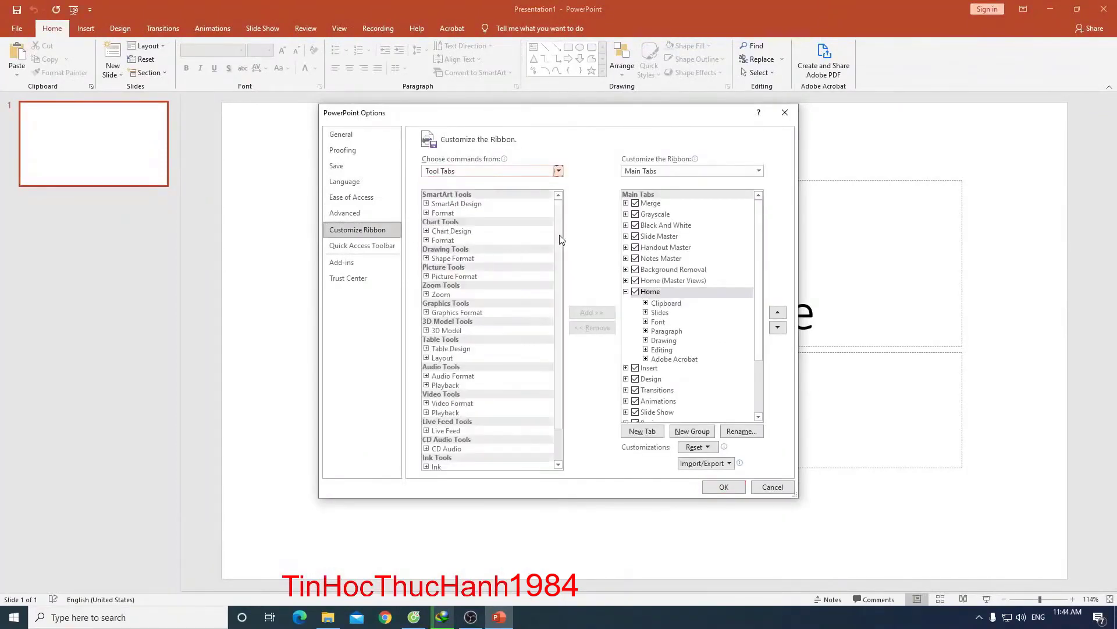
left_click_drag(559, 237, 576, 359)
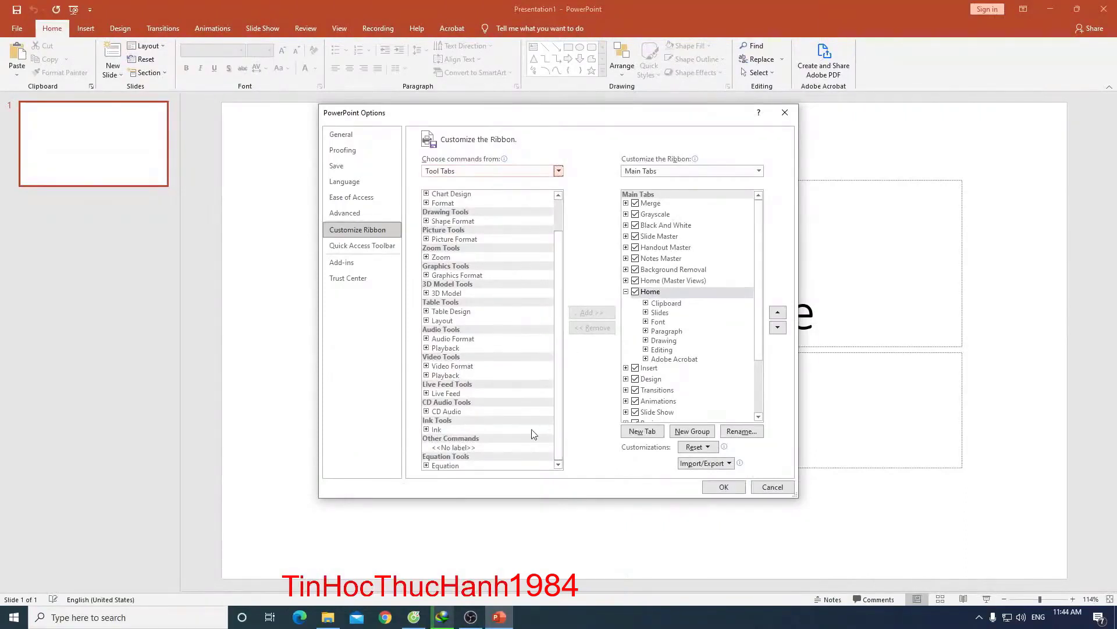
left_click(437, 431)
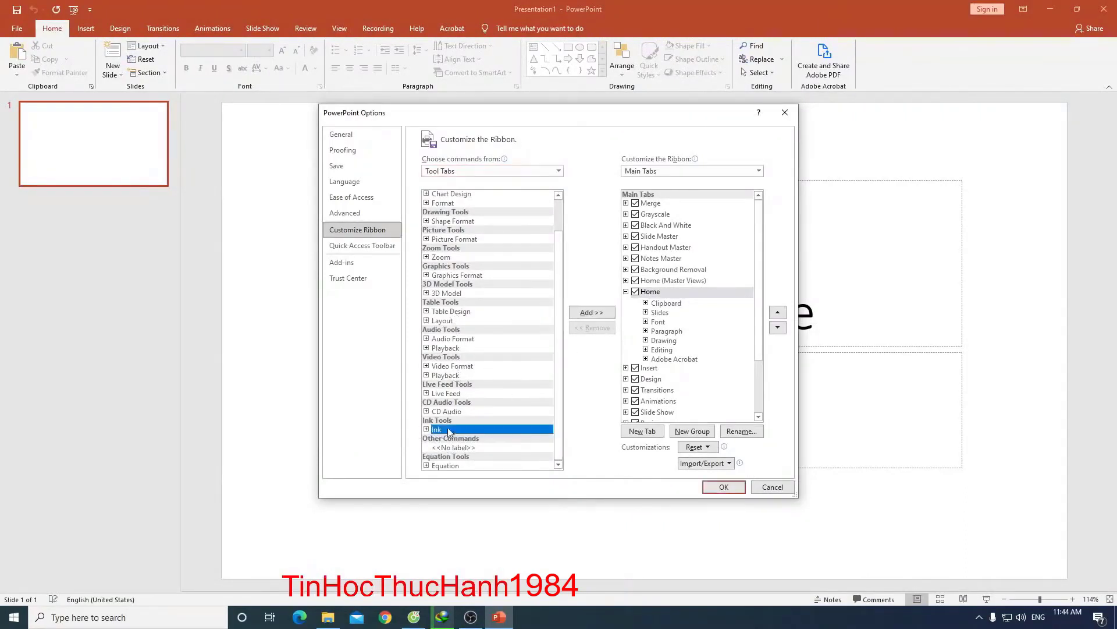
- Add Ink as a custom main tab after View and apply the ribbon changes
left_click(627, 292)
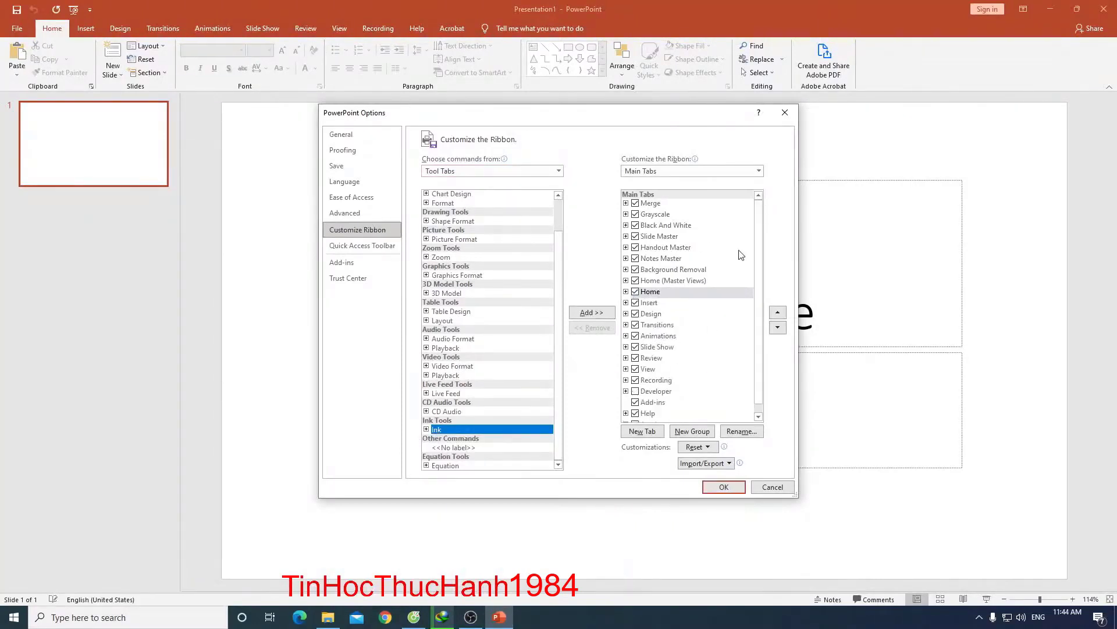
scroll(746, 326, "down", 1)
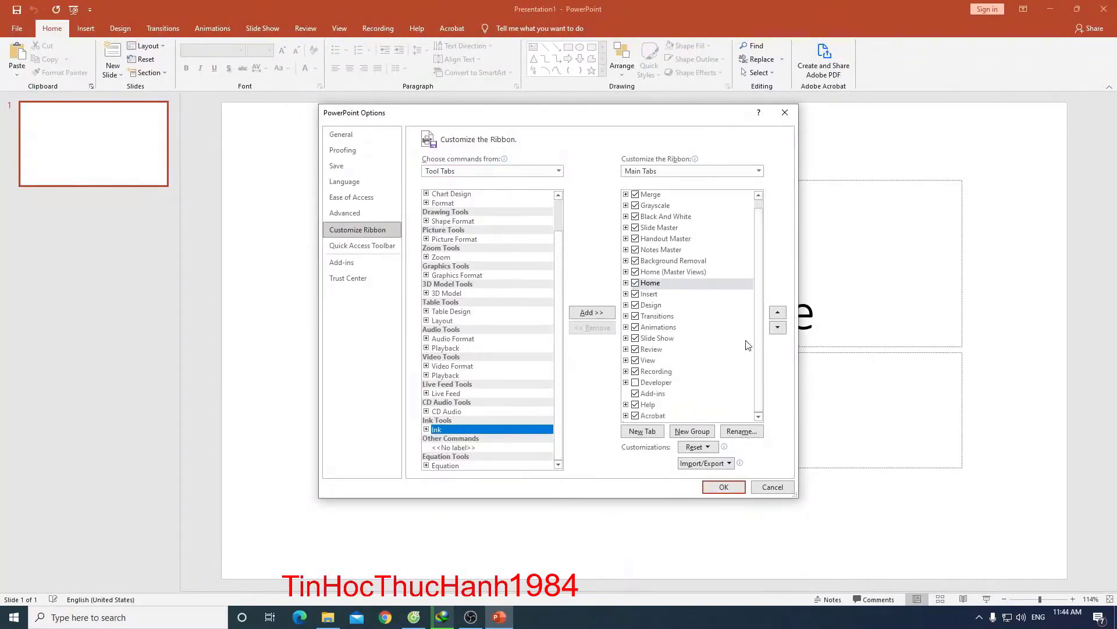
left_click(648, 361)
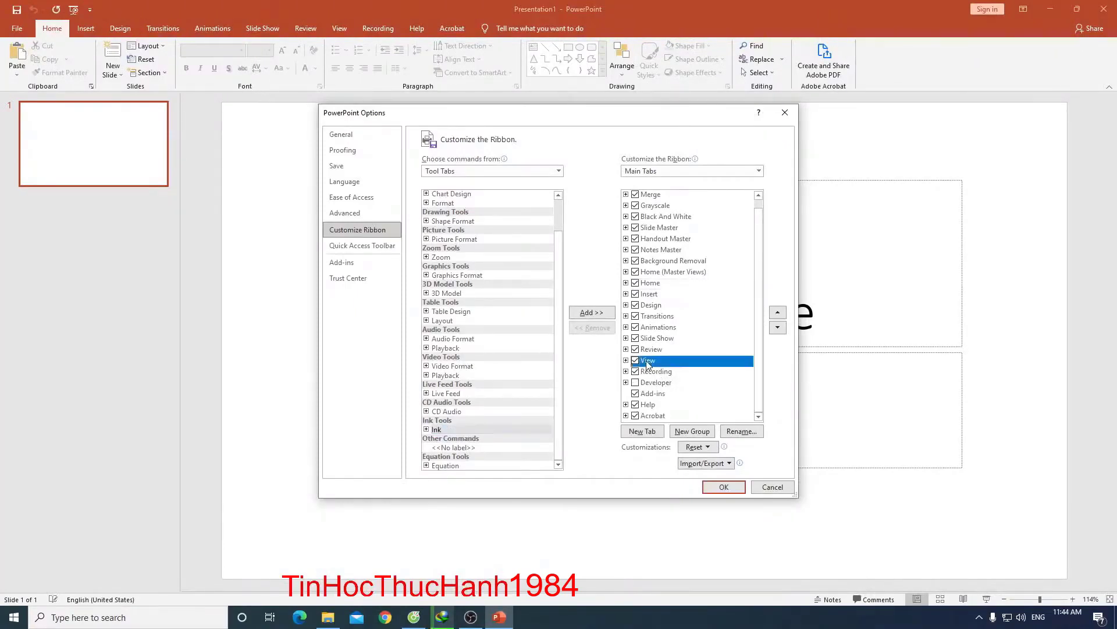
left_click(598, 315)
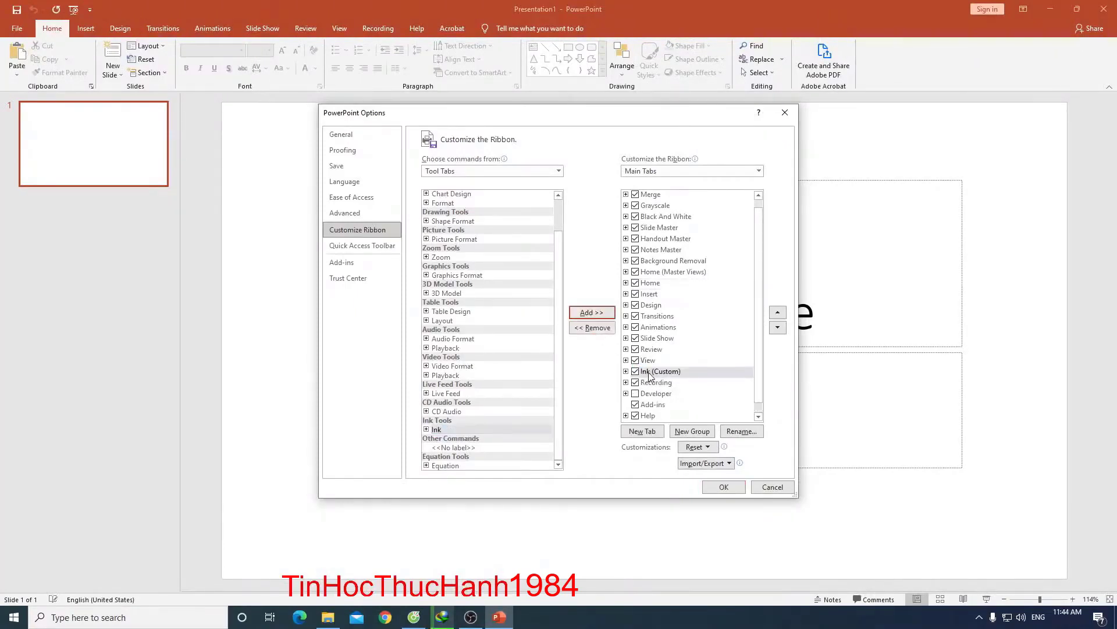
left_click(650, 374)
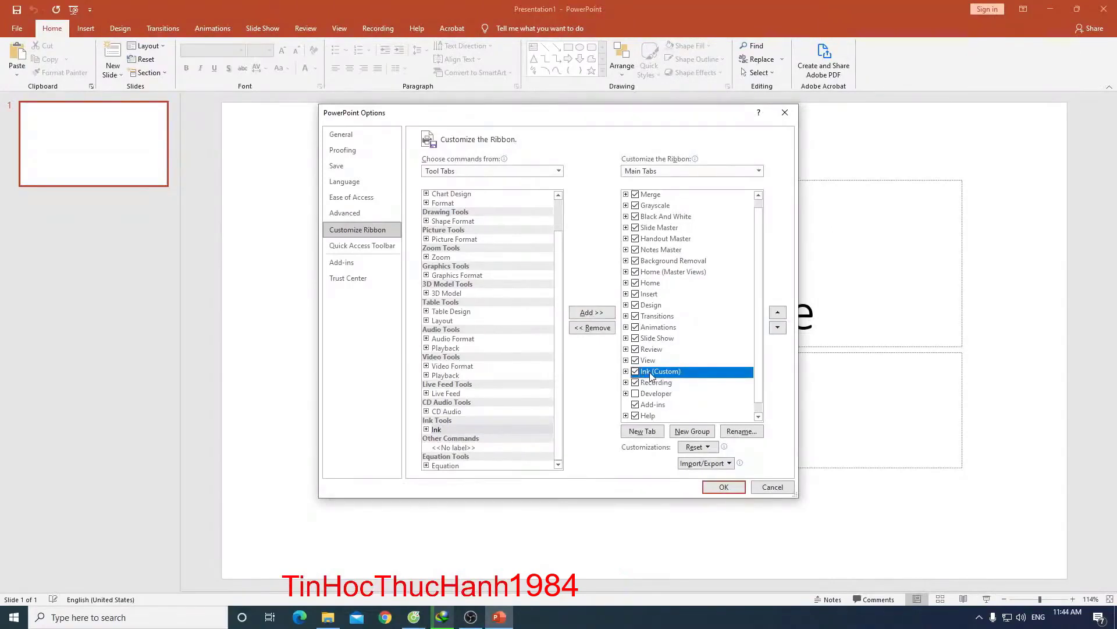
left_click(721, 487)
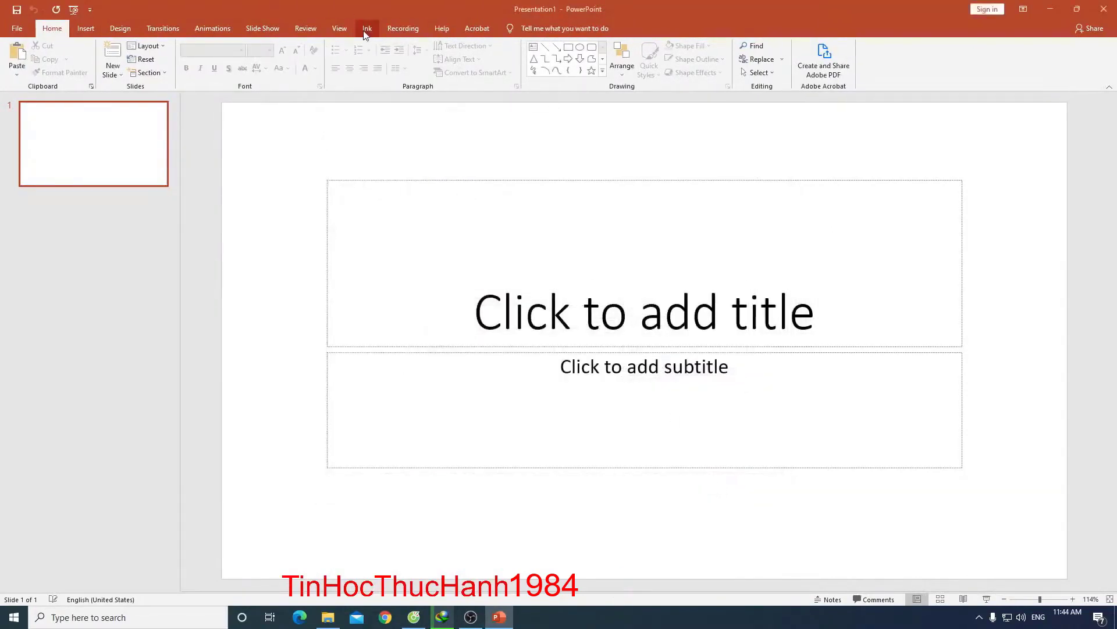
- Delete the title and subtitle placeholders from the first slide
left_click(425, 182)
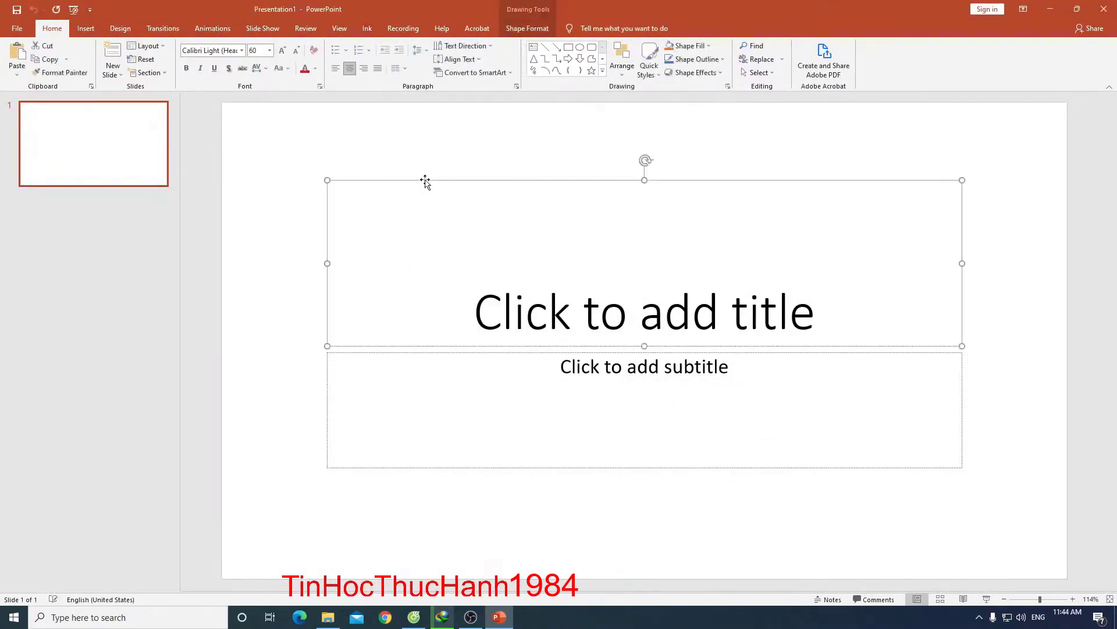
key("Delete")
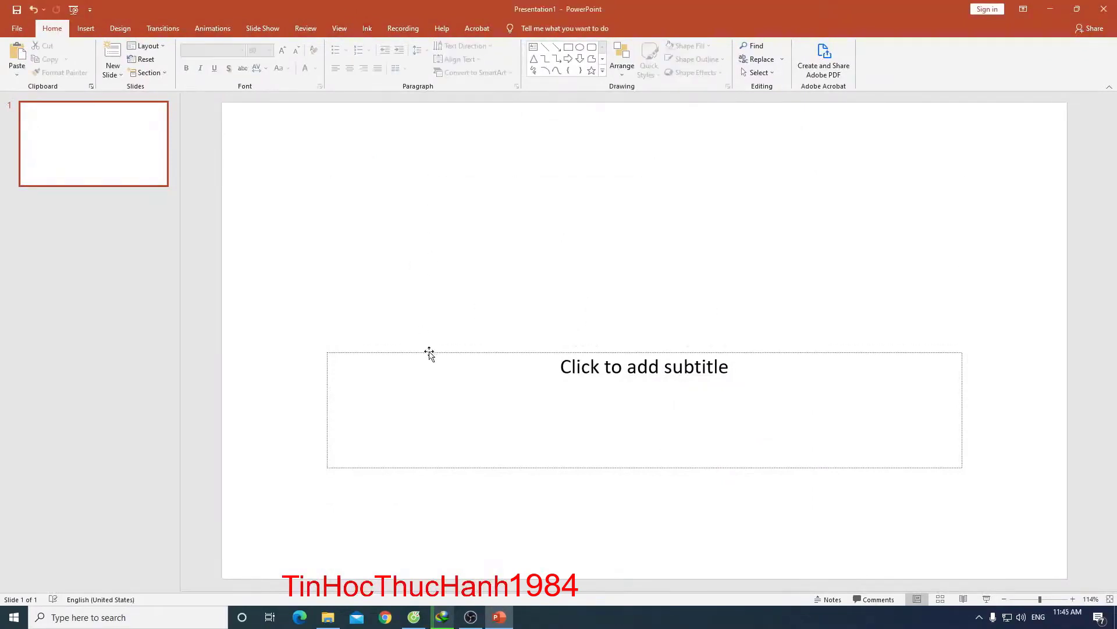
left_click(428, 352)
key("Delete")
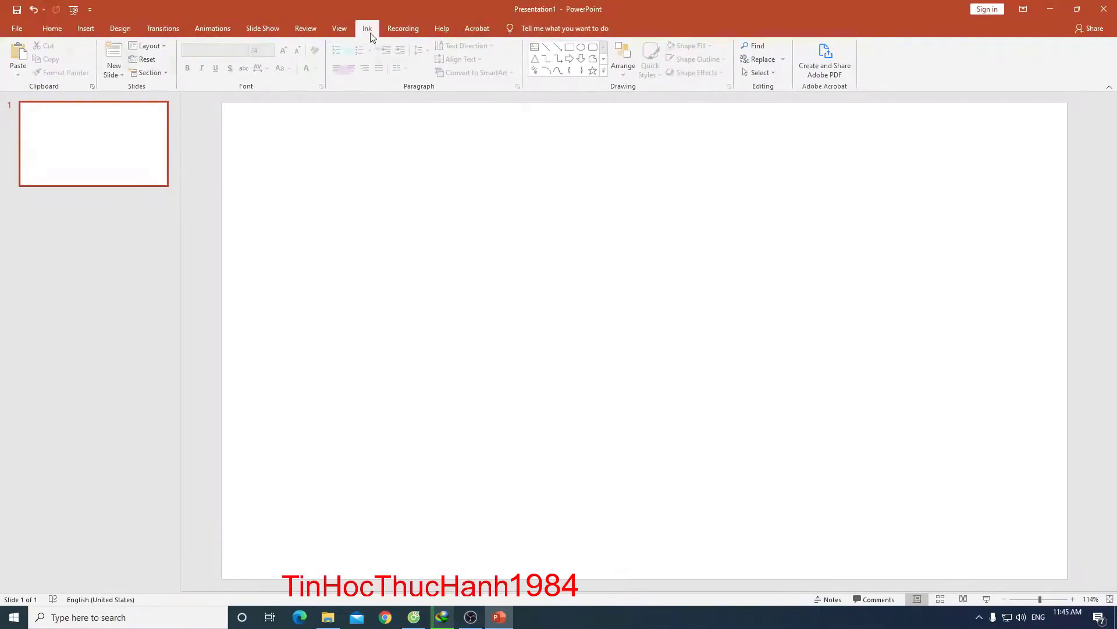
- Handwrite 'Hi every one' across the slide's upper half with a red pen
left_click(367, 28)
left_click(25, 65)
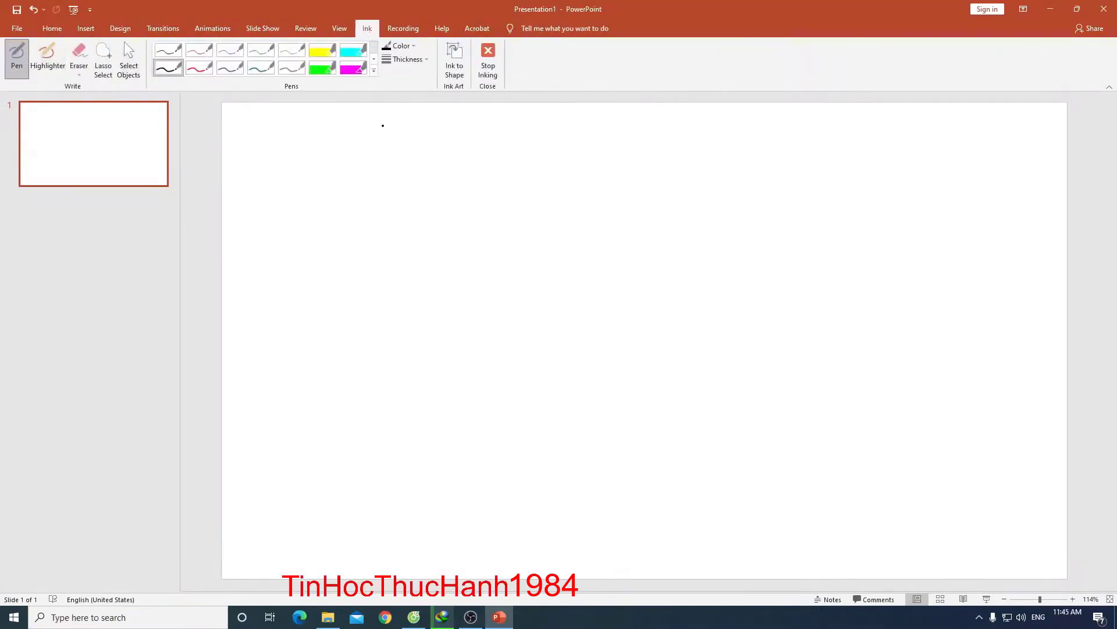
left_click(400, 45)
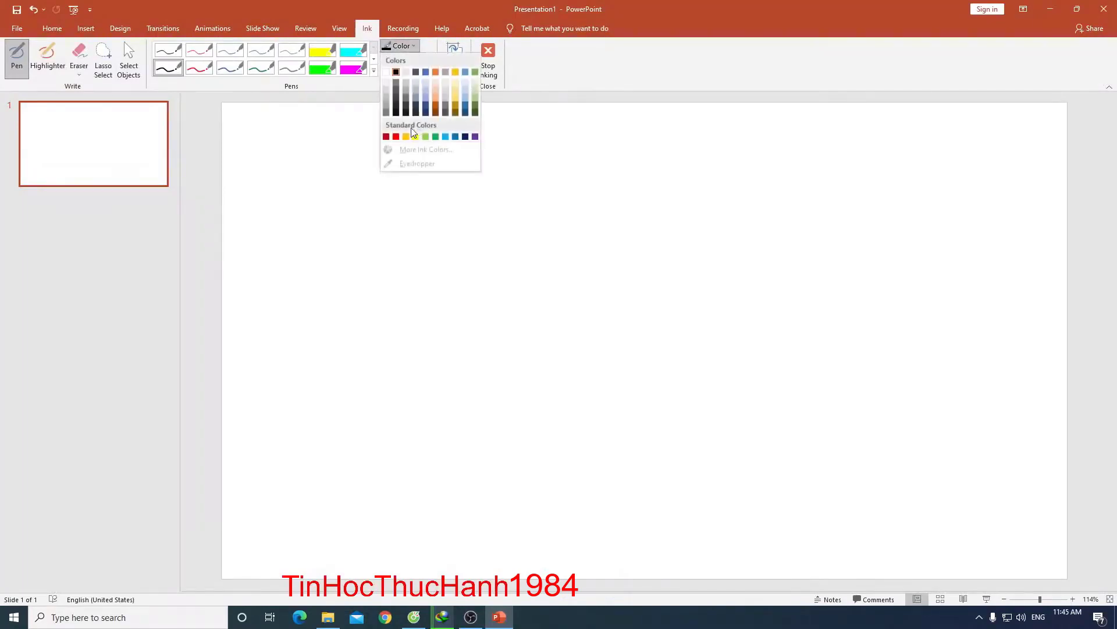
left_click(397, 136)
mouse_move(395, 174)
left_mouse_down()
mouse_move(405, 228)
mouse_move(435, 200)
left_mouse_up()
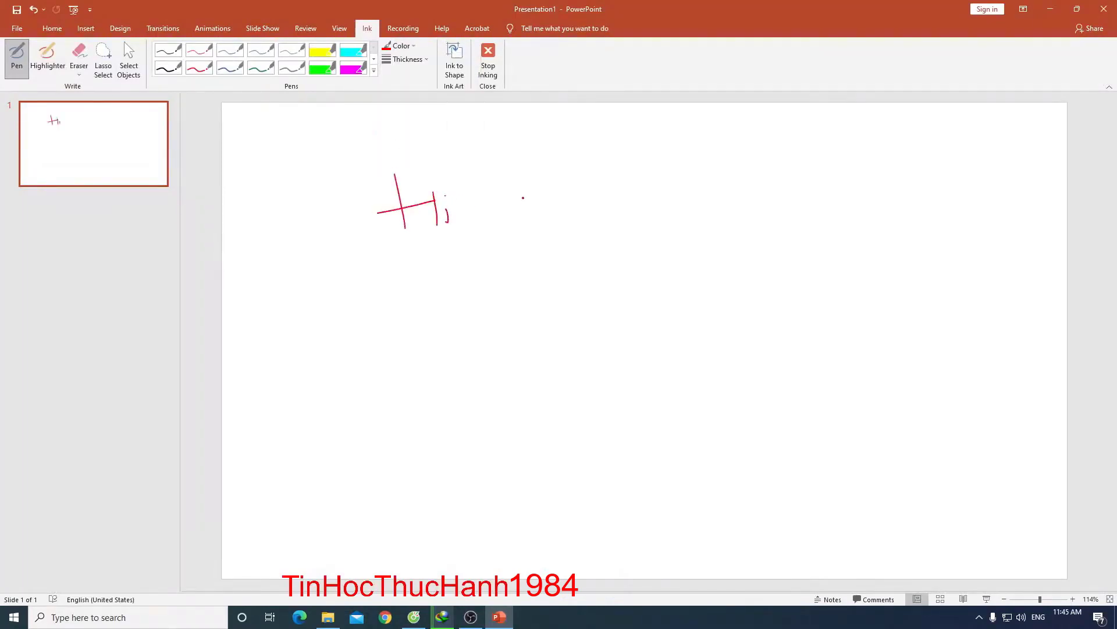
left_click_drag(500, 219, 553, 194)
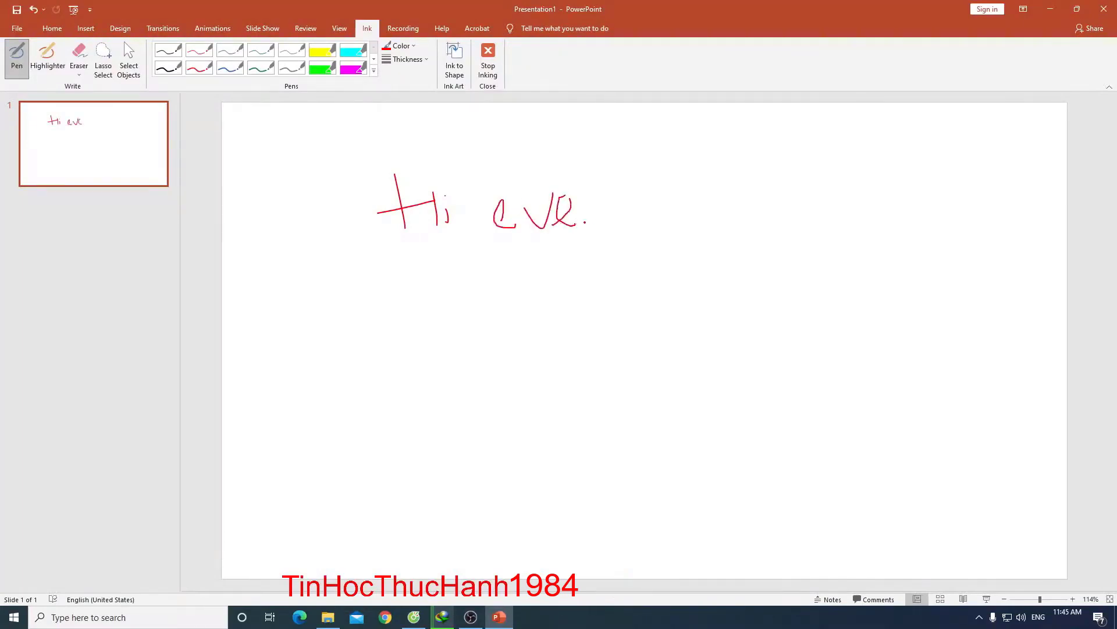
mouse_move(589, 207)
left_mouse_down()
mouse_move(615, 196)
mouse_move(669, 235)
left_mouse_up()
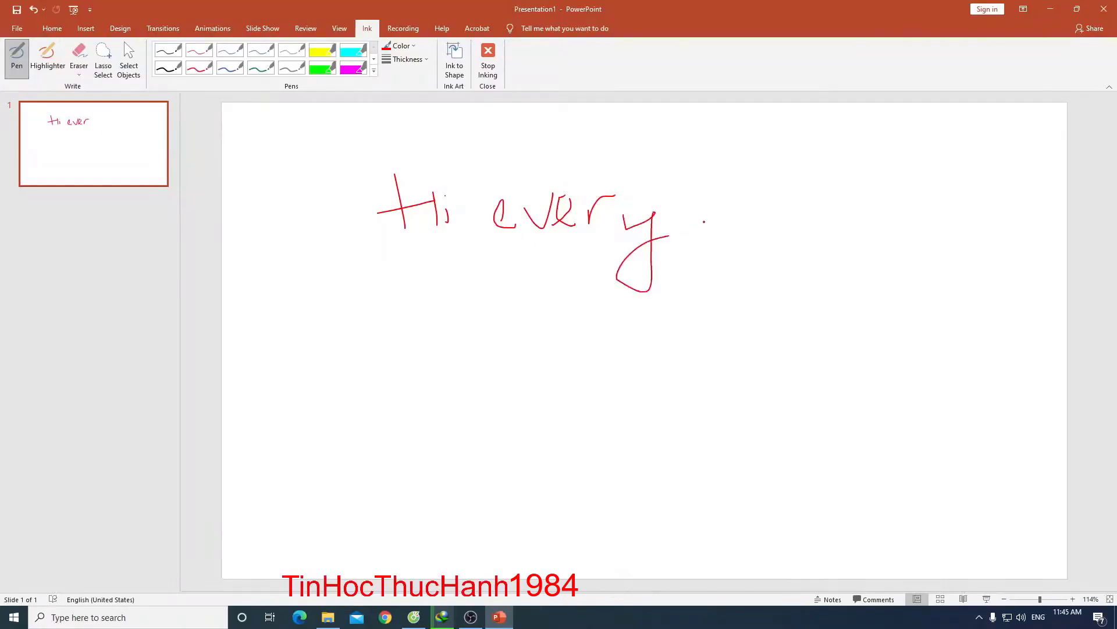
mouse_move(724, 200)
left_mouse_down()
mouse_move(706, 224)
mouse_move(757, 230)
mouse_move(886, 207)
left_mouse_up()
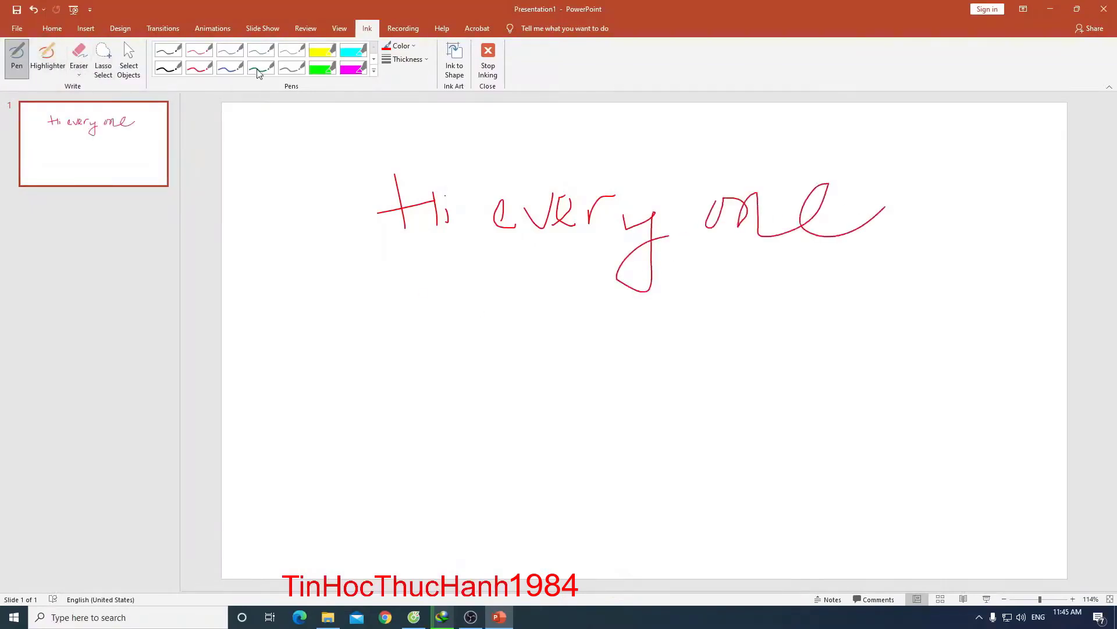
- Highlight the handwritten greeting with yellow highlighter strokes
left_click(322, 51)
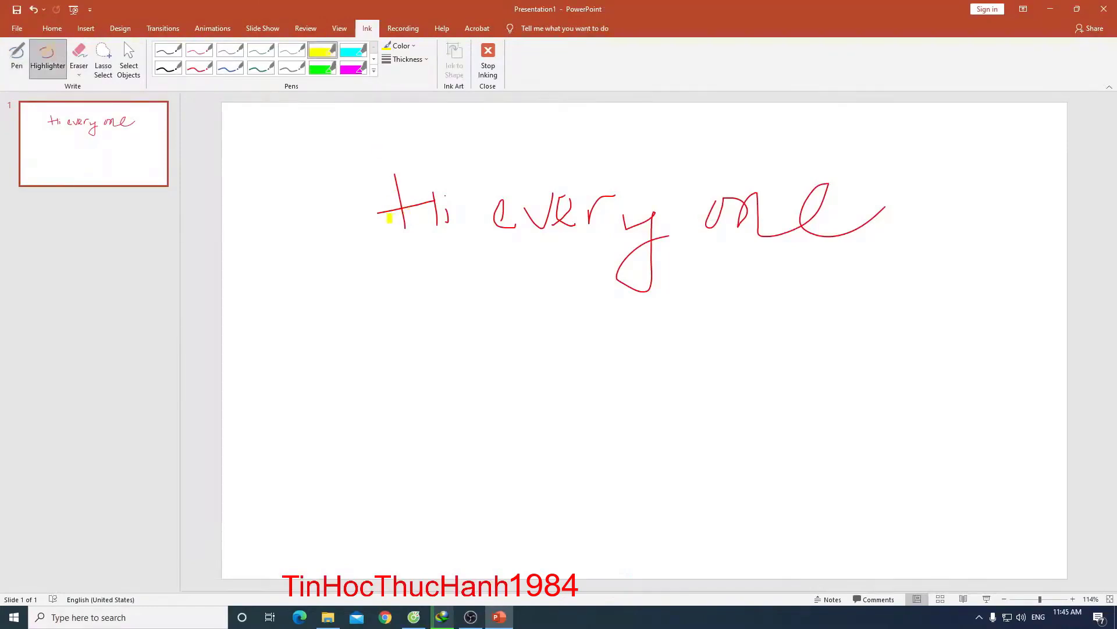
mouse_move(364, 219)
left_mouse_down()
mouse_move(859, 219)
mouse_move(337, 218)
mouse_move(840, 211)
mouse_move(381, 208)
left_mouse_up()
mouse_move(582, 214)
left_mouse_down()
mouse_move(718, 187)
mouse_move(465, 185)
left_mouse_up()
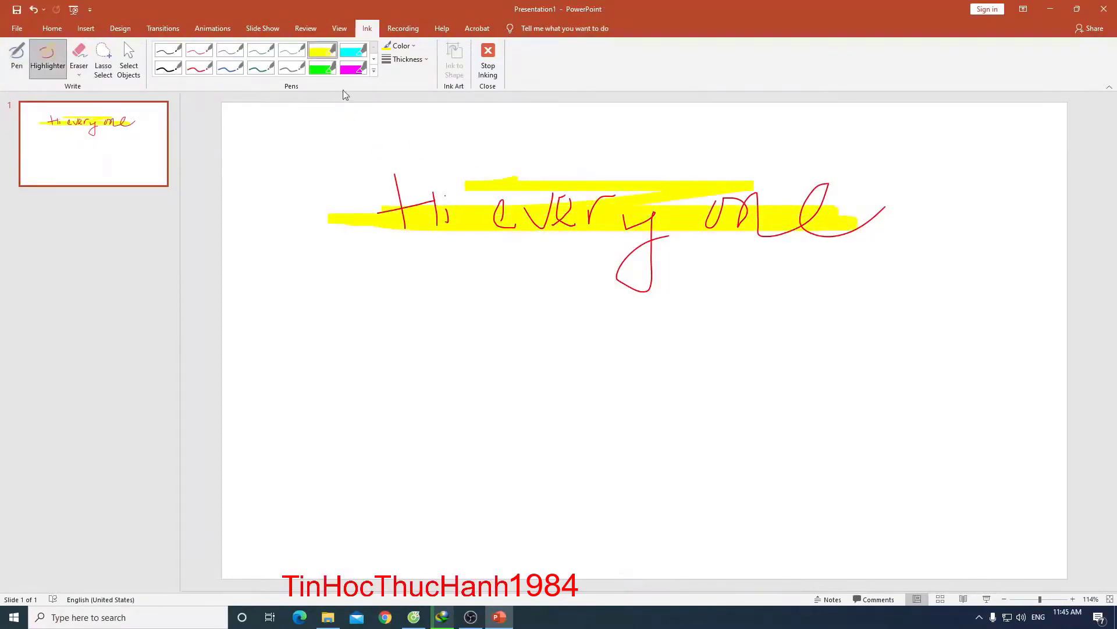
- Draw two large magenta highlighter zigzags beneath the greeting
left_click(345, 69)
mouse_move(389, 260)
left_mouse_down()
mouse_move(725, 262)
mouse_move(716, 305)
mouse_move(531, 358)
left_mouse_up()
mouse_move(464, 462)
left_mouse_down()
mouse_move(652, 443)
mouse_move(320, 330)
left_mouse_up()
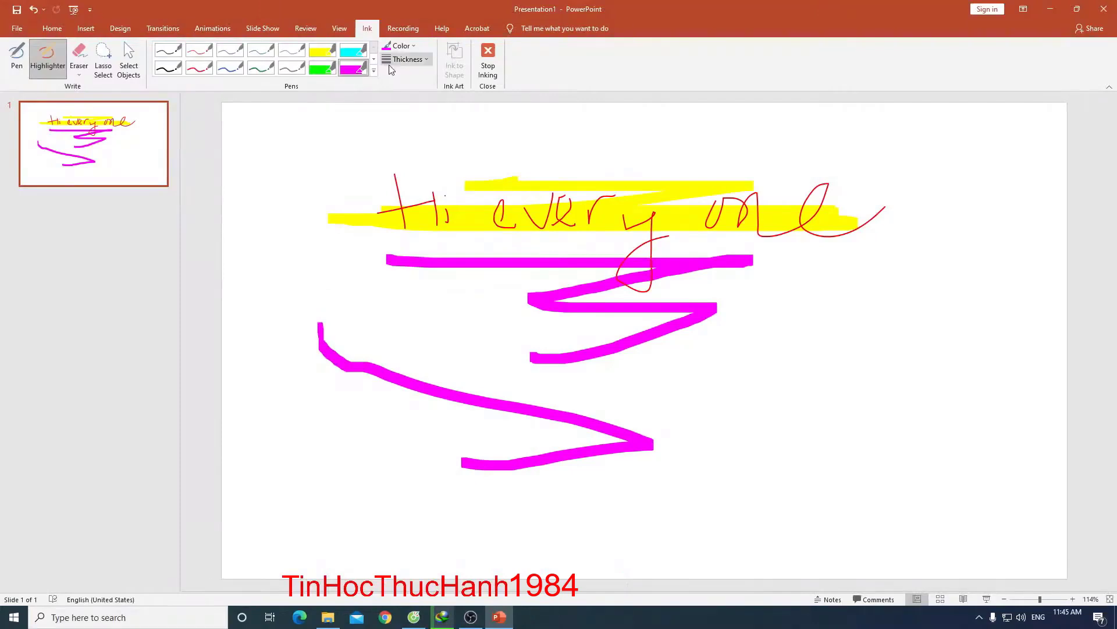
left_click(199, 68)
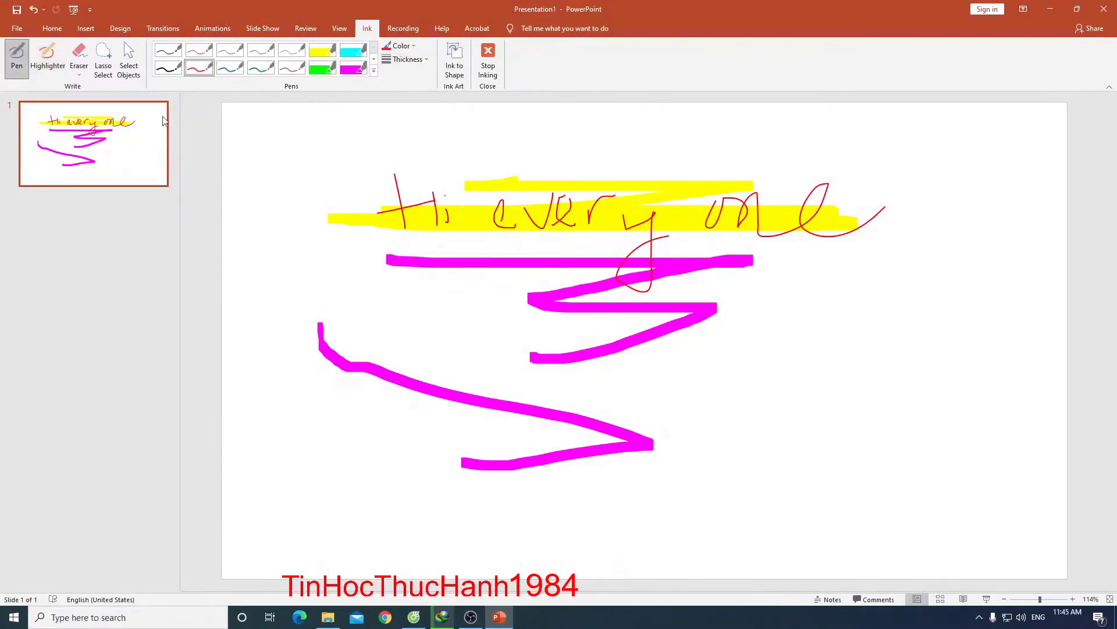
- Draw a red looped doodle at lower right and a blue oval, setting the blue pen to 6 pt
mouse_move(774, 419)
left_mouse_down()
mouse_move(725, 388)
mouse_move(826, 431)
mouse_move(868, 330)
left_mouse_up()
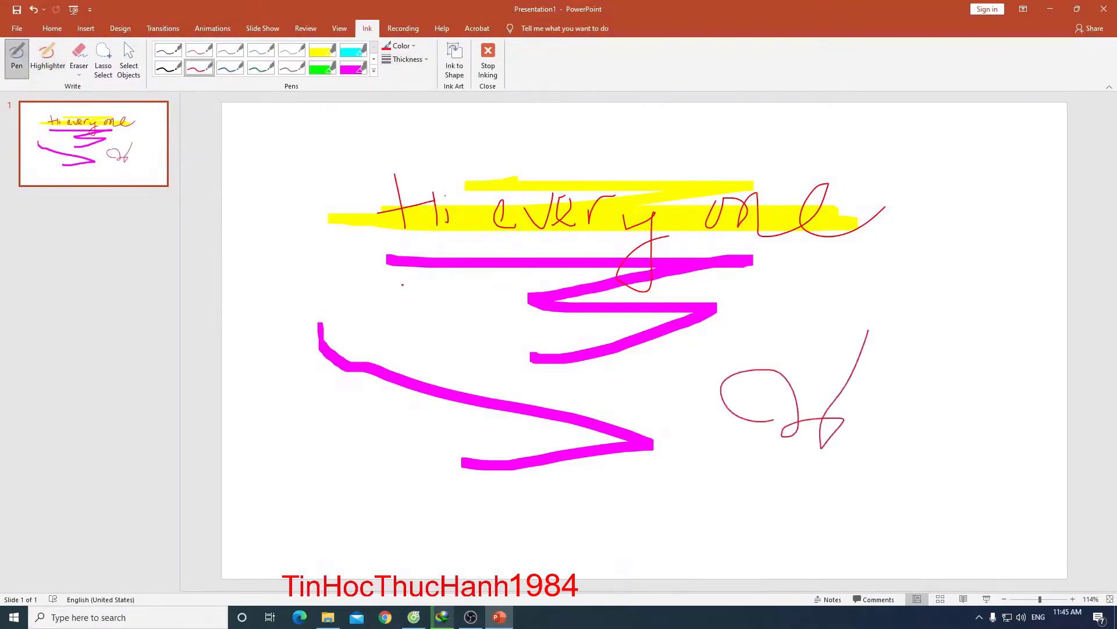
left_click(229, 68)
left_click_drag(256, 259, 280, 268)
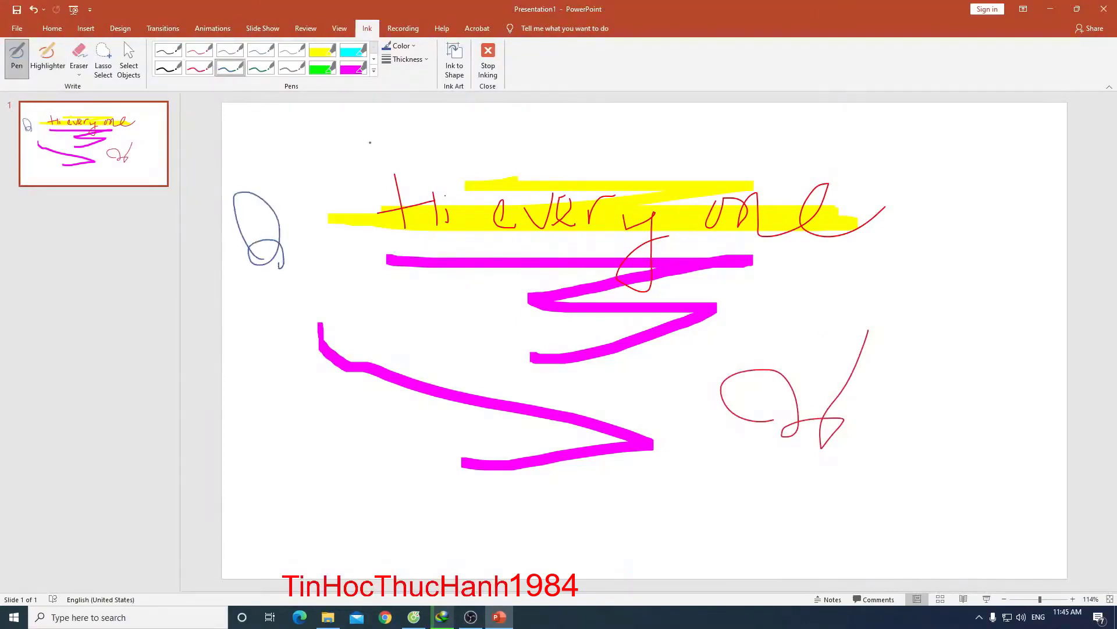
left_click(406, 58)
left_click(431, 176)
- Handwrite 'Xin chao' in blue at the bottom-left of the slide
left_click_drag(335, 428, 266, 475)
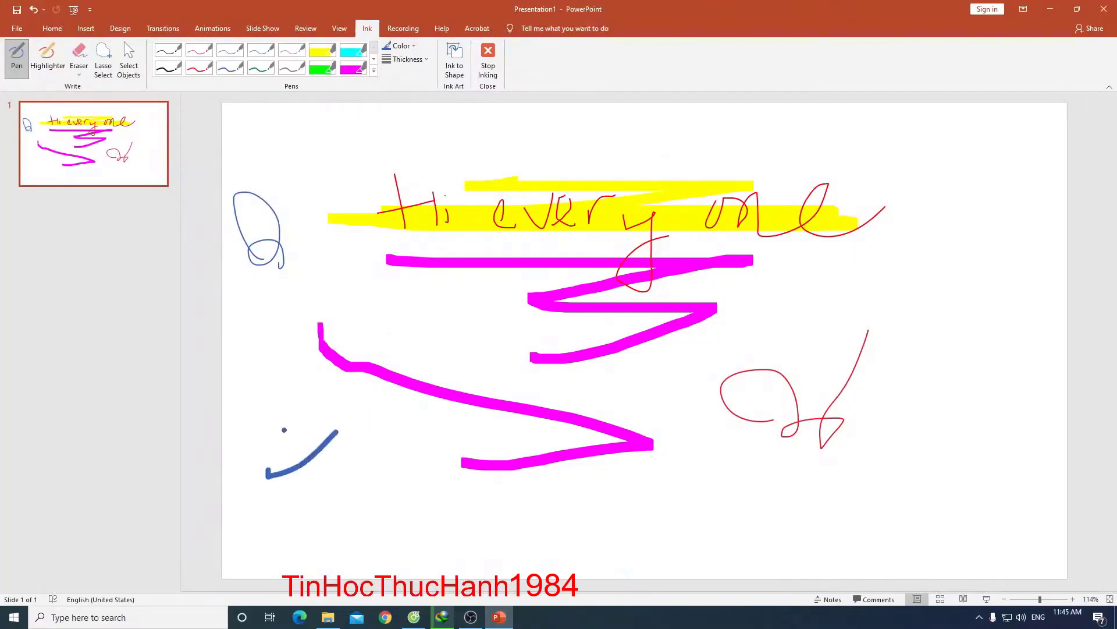
mouse_move(289, 432)
left_mouse_down()
mouse_move(366, 512)
mouse_move(419, 480)
mouse_move(438, 515)
left_mouse_up()
left_click(361, 447)
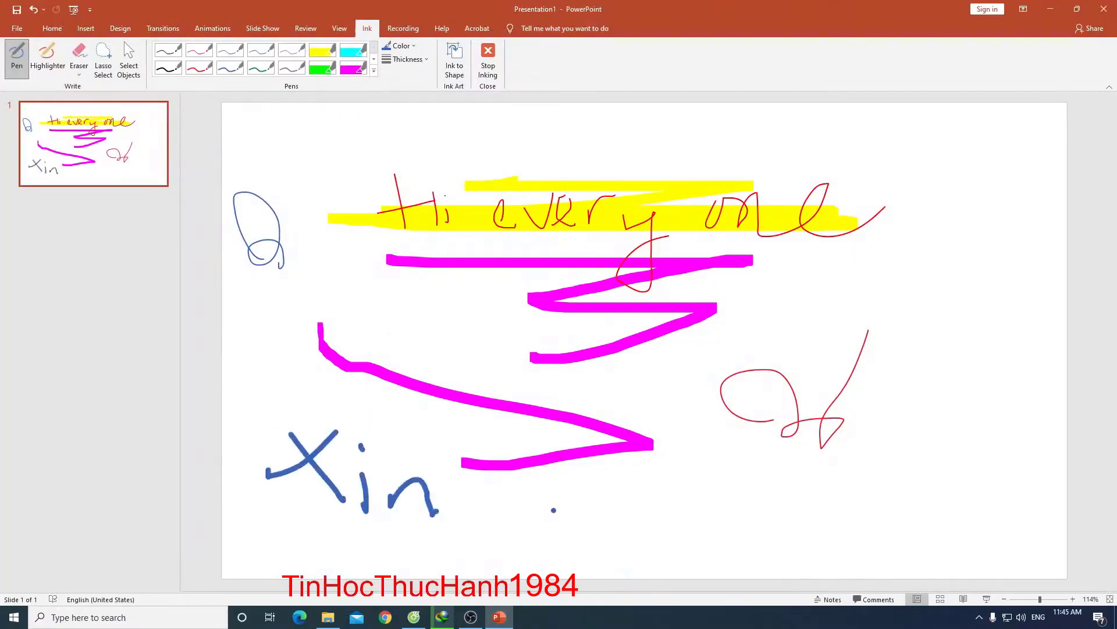
mouse_move(547, 502)
left_mouse_down()
mouse_move(596, 455)
mouse_move(666, 527)
mouse_move(728, 501)
left_mouse_up()
left_click(698, 526)
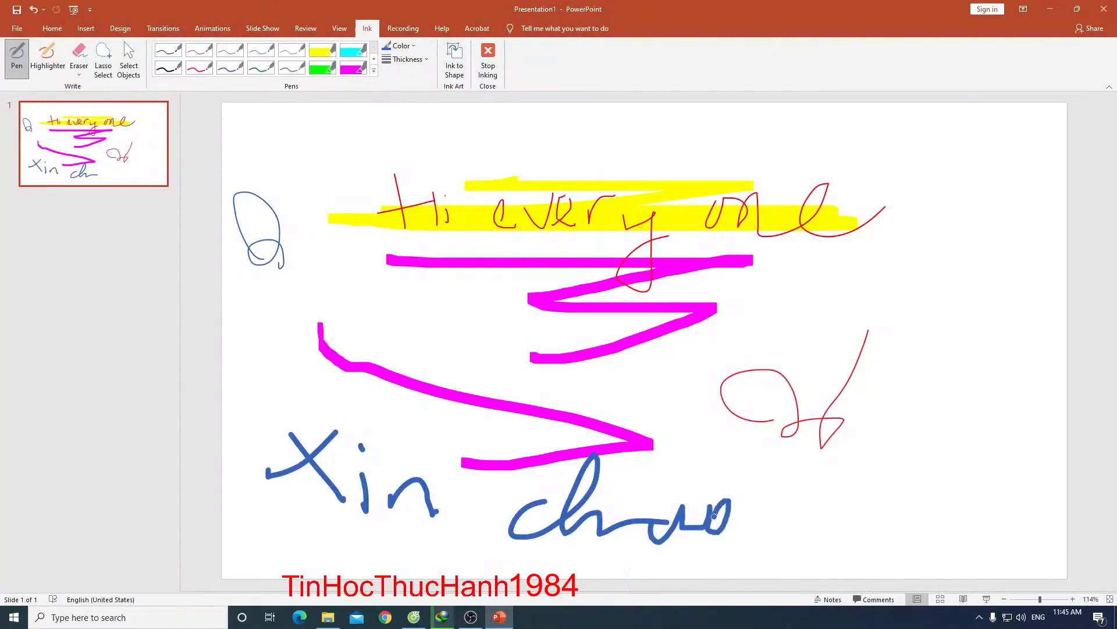
left_click_drag(675, 478, 786, 460)
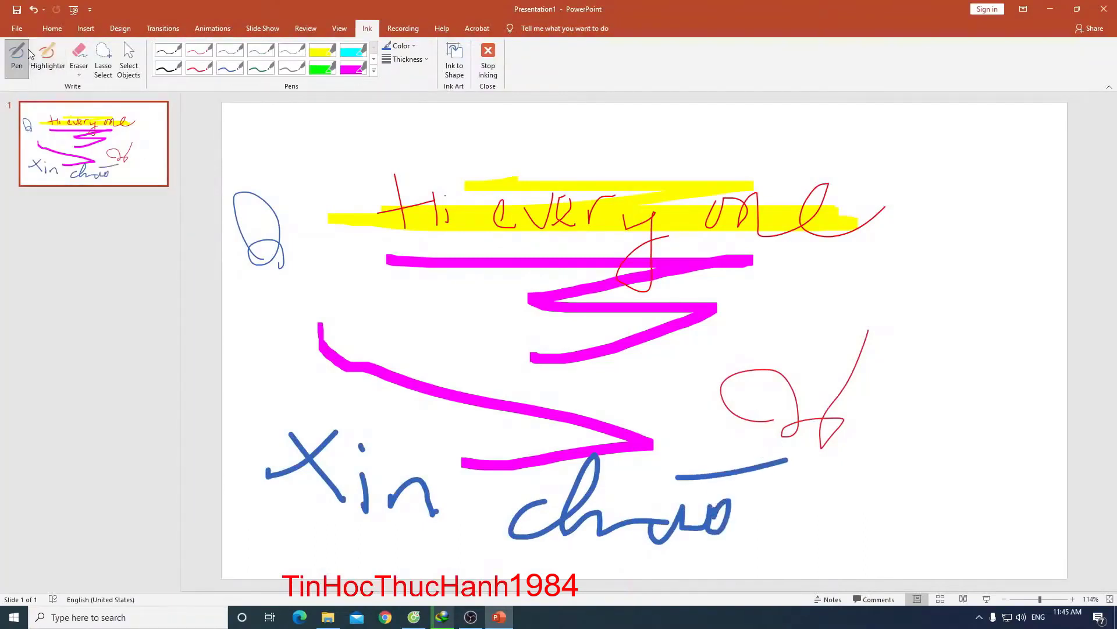
left_click(21, 29)
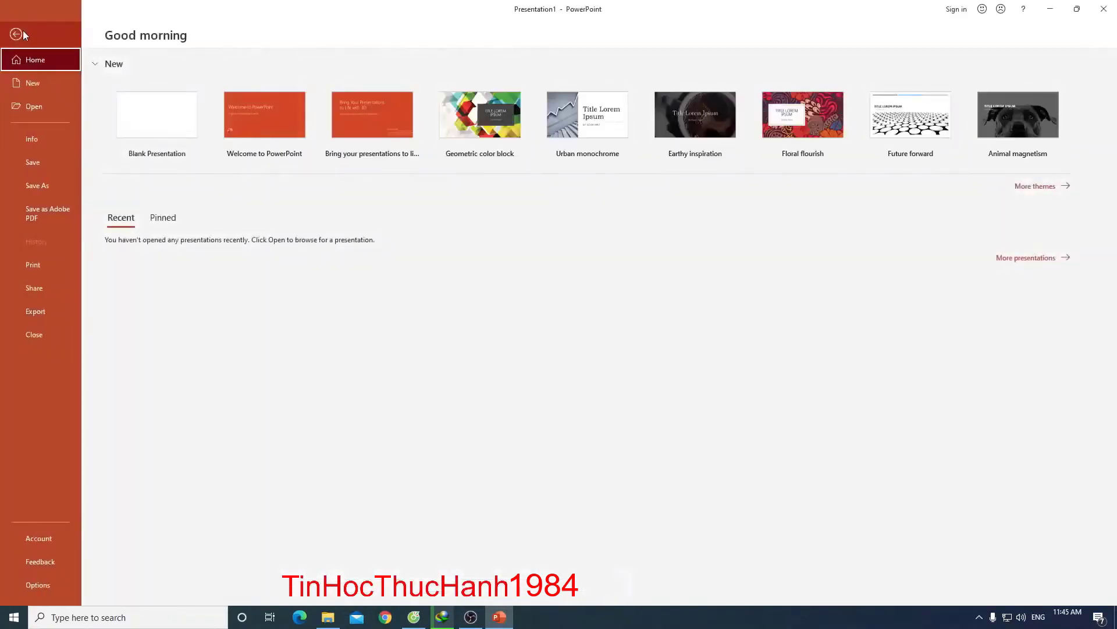
- Return to the editor and add a new second slide from the Home tab
left_click(17, 33)
left_click(61, 32)
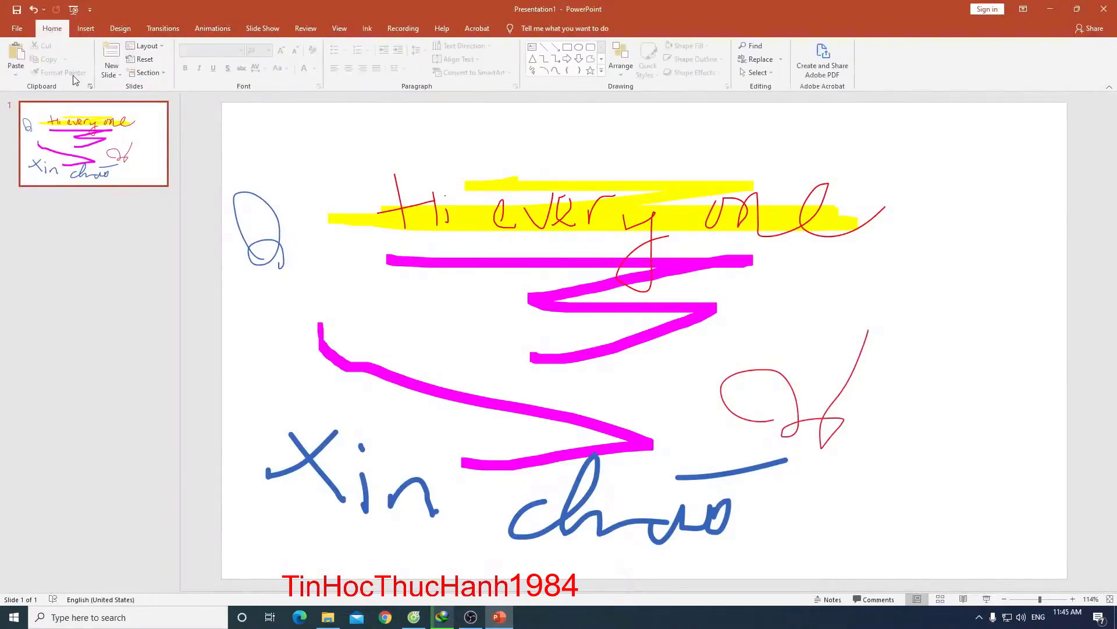
left_click(108, 52)
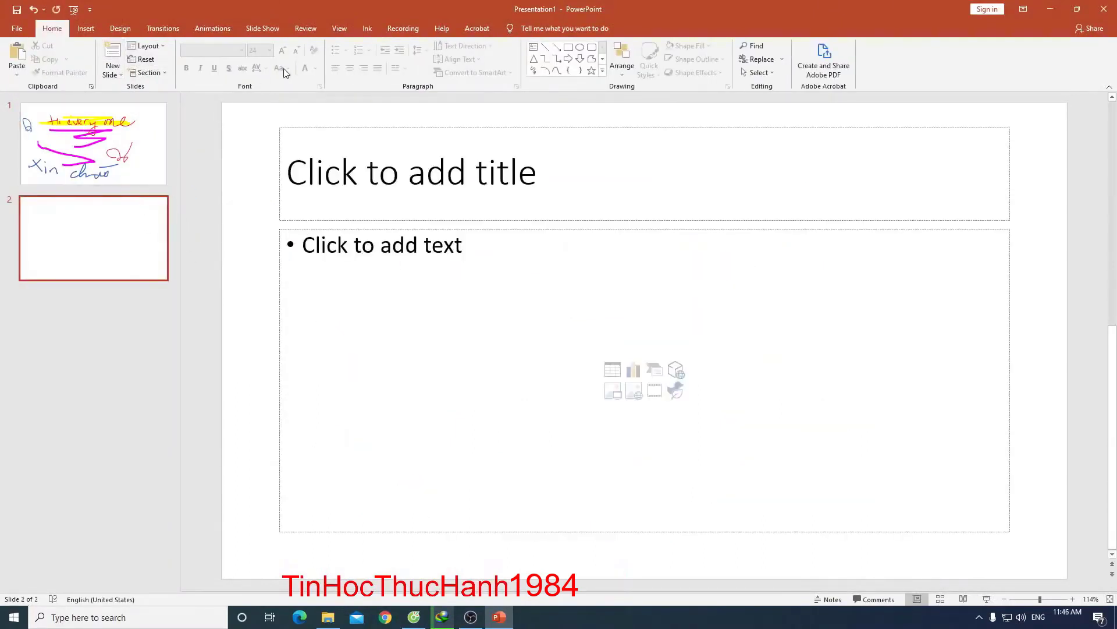
- Draw a blue freehand squiggle across slide 2 with the pen
left_click(367, 27)
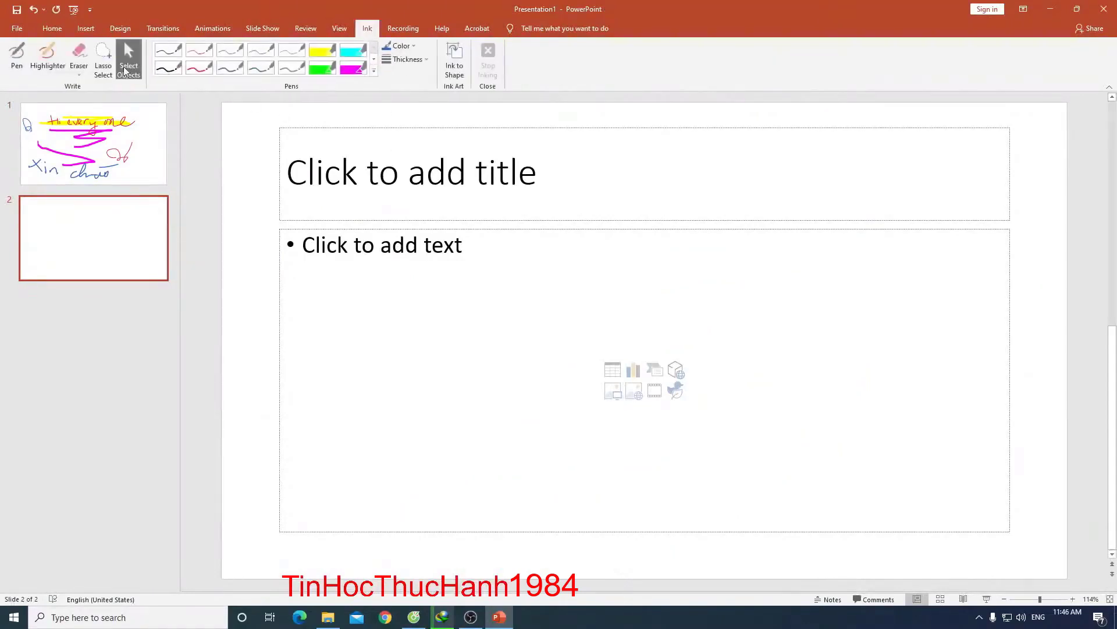
left_click(17, 56)
mouse_move(274, 207)
left_mouse_down()
mouse_move(403, 260)
mouse_move(626, 186)
left_mouse_up()
left_click(148, 183)
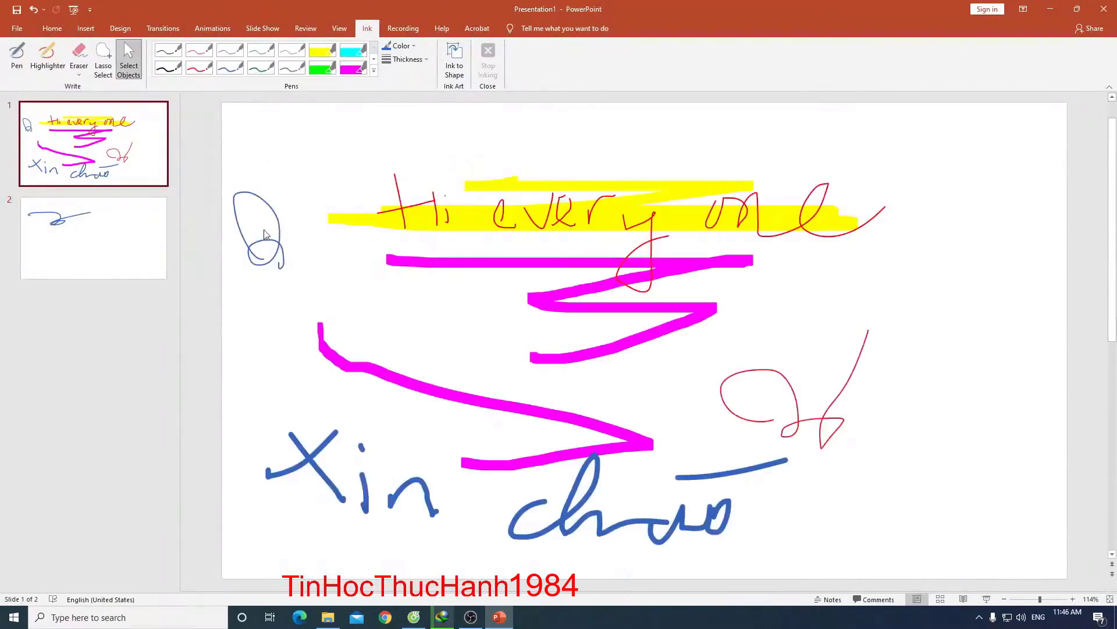
left_click(143, 245)
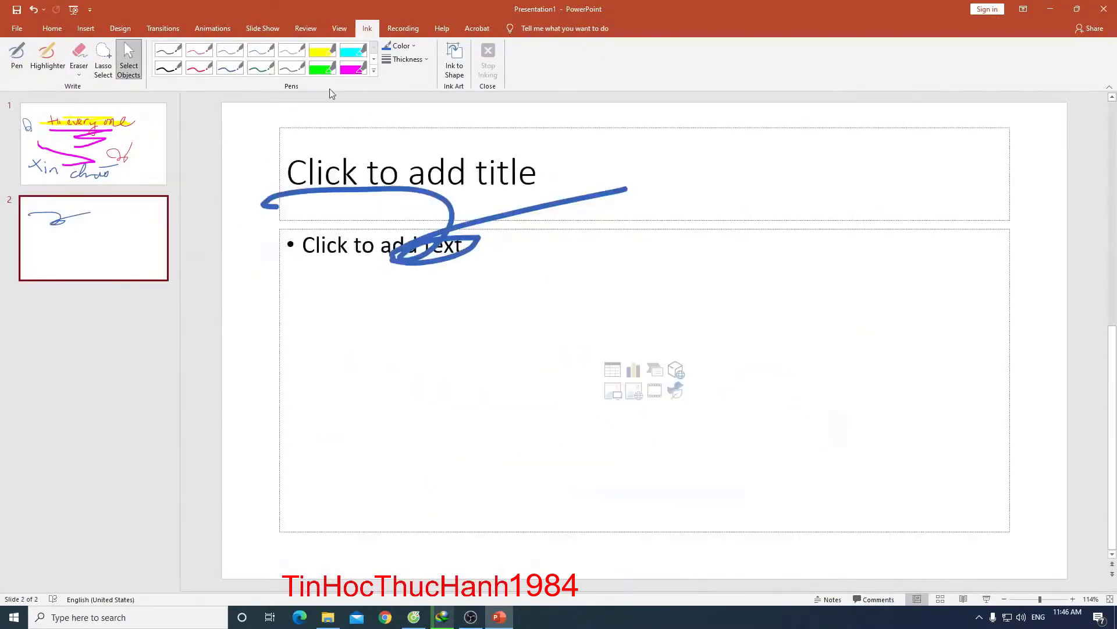
- Handwrite 'Hi' in blue pen on slide 2
left_click(22, 63)
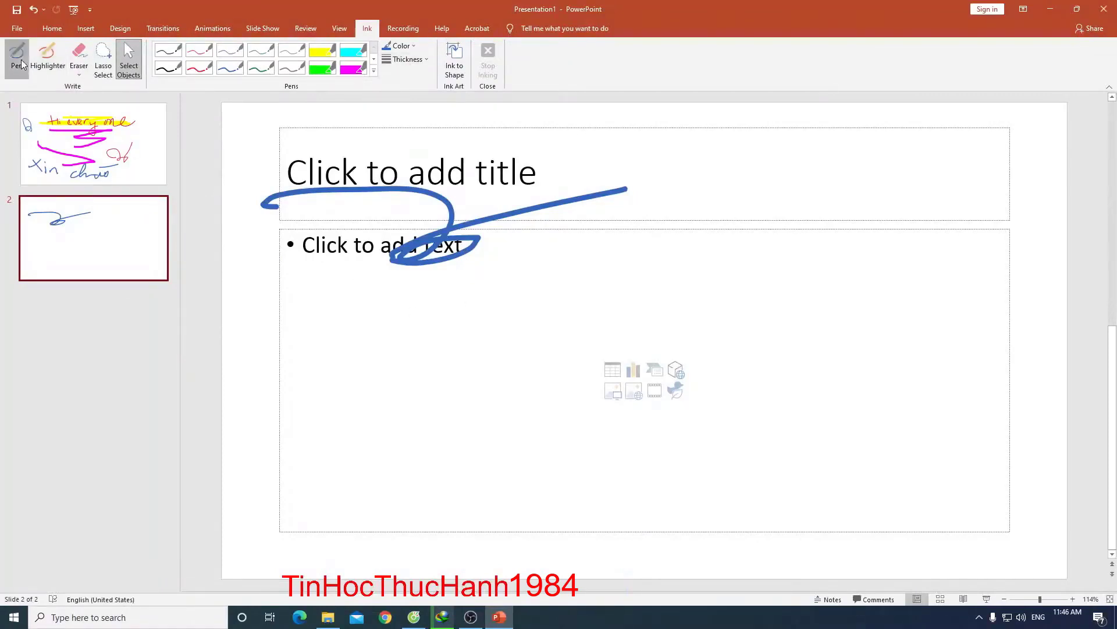
mouse_move(420, 304)
left_mouse_down()
mouse_move(434, 390)
mouse_move(511, 338)
mouse_move(515, 397)
left_mouse_up()
left_click_drag(532, 349, 540, 394)
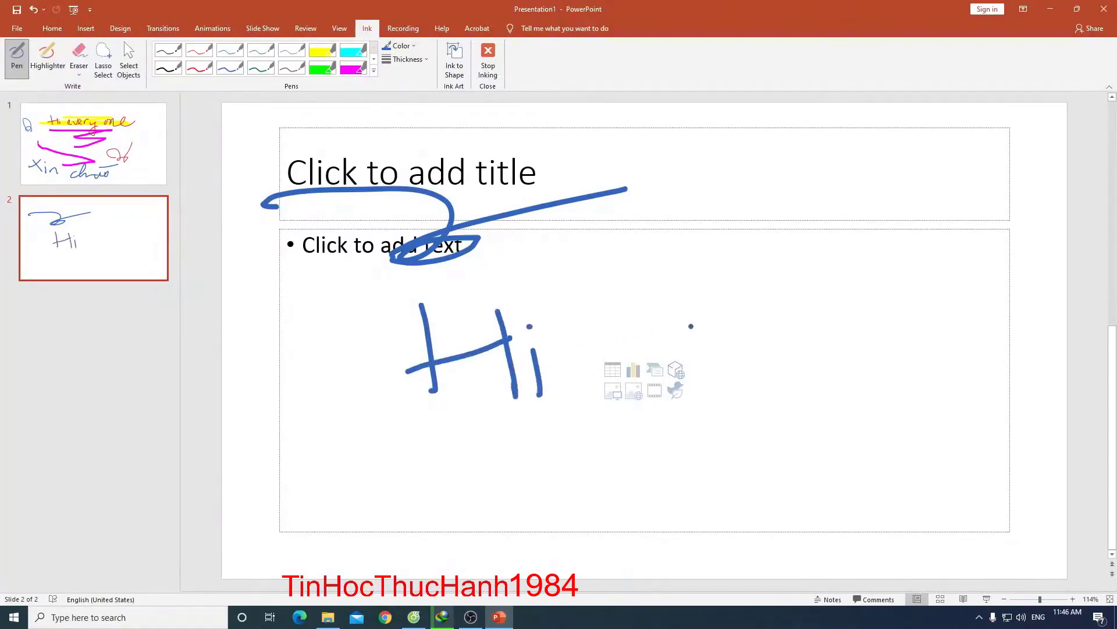
- Draw a smiley face with eyes, eyebrows, smile and lower lip beside 'Hi'
mouse_move(672, 265)
left_mouse_down()
mouse_move(788, 289)
mouse_move(677, 255)
left_mouse_up()
left_click_drag(647, 308, 678, 311)
mouse_move(763, 325)
left_mouse_down()
mouse_move(751, 348)
mouse_move(774, 319)
left_mouse_up()
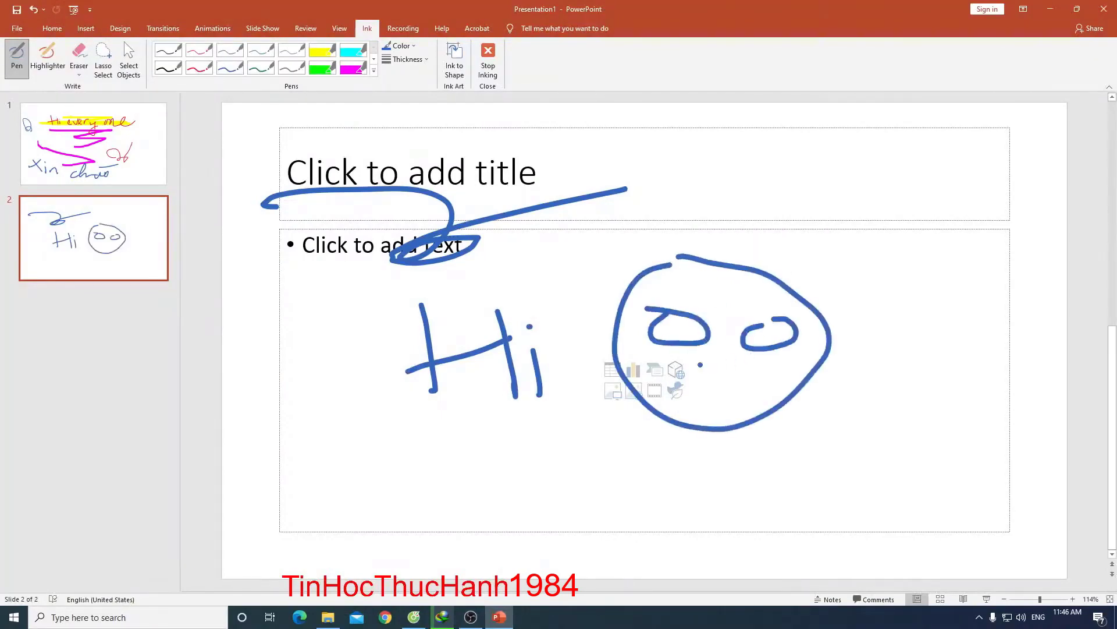
left_click_drag(698, 368, 763, 364)
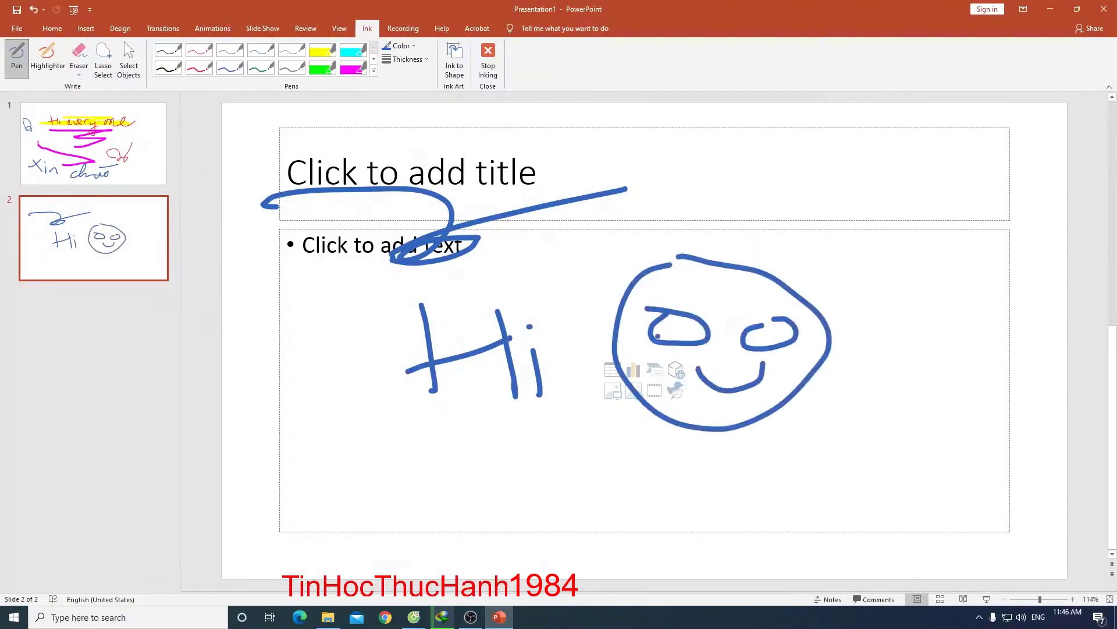
mouse_move(637, 329)
left_mouse_down()
mouse_move(696, 292)
mouse_move(802, 303)
left_mouse_up()
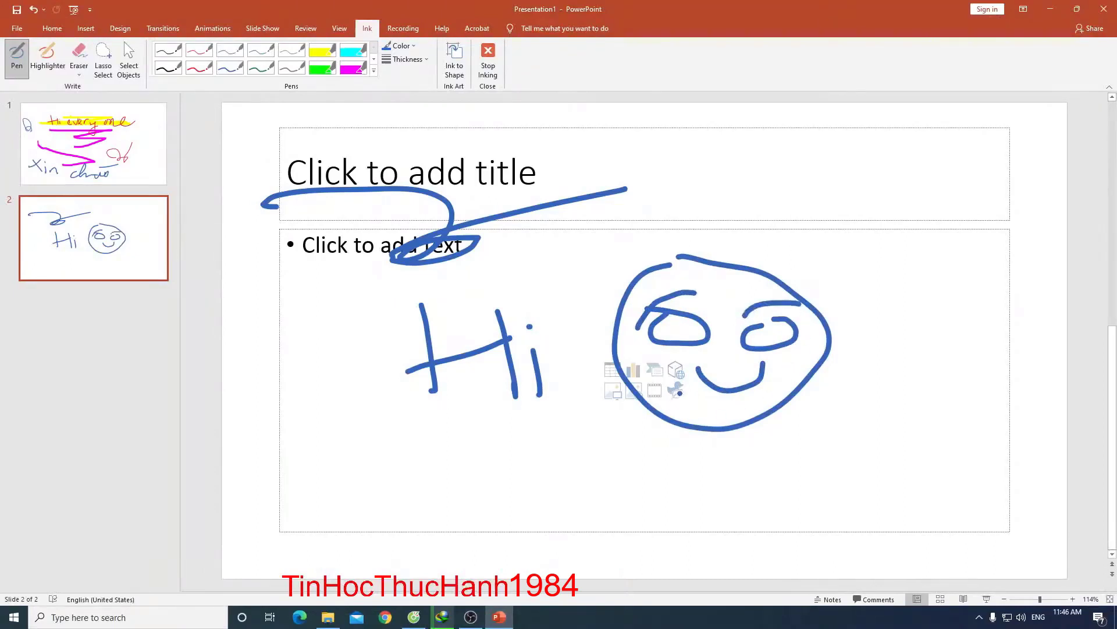
mouse_move(685, 375)
left_mouse_down()
mouse_move(702, 412)
mouse_move(768, 372)
left_mouse_up()
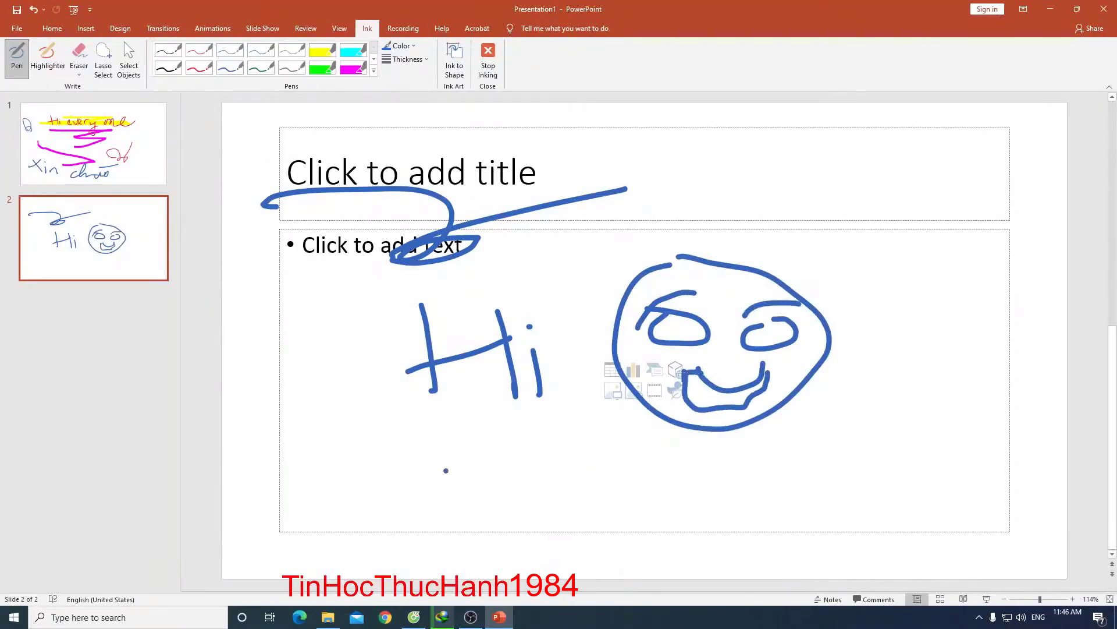
left_click(93, 144)
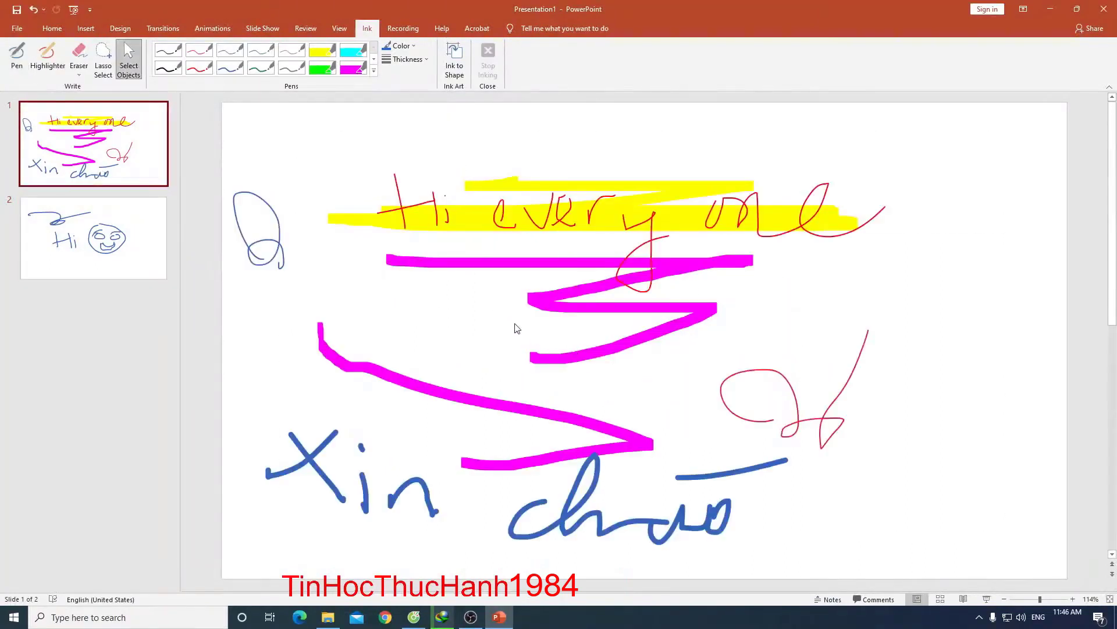
- Create a new blank presentation and set the Ink pen to red at 6 pt thickness
left_click(17, 28)
left_click(129, 111)
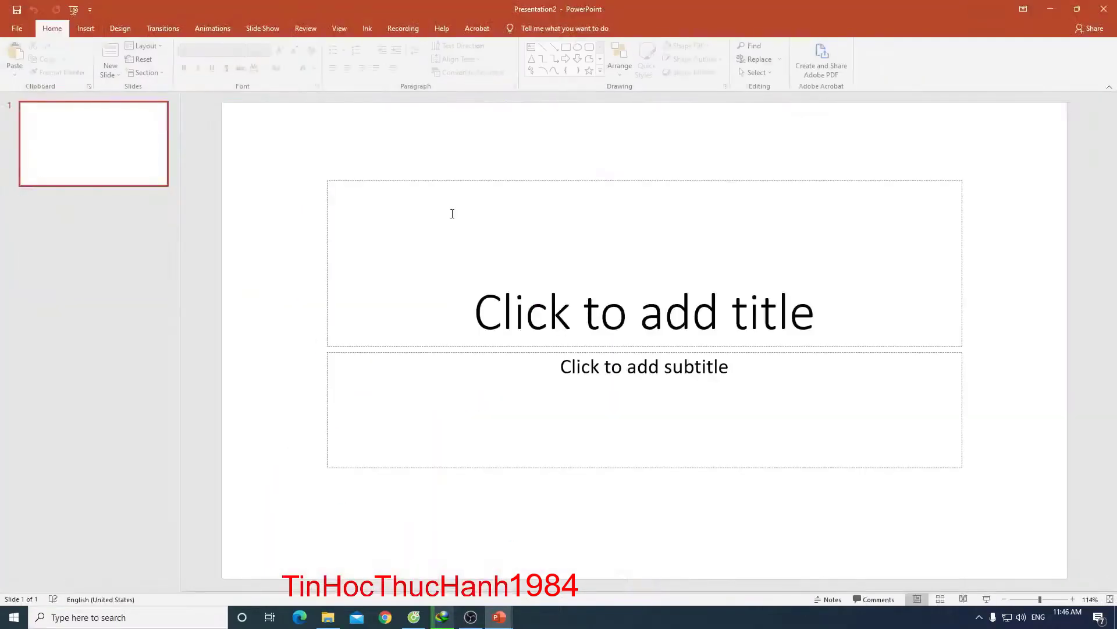
left_click(367, 28)
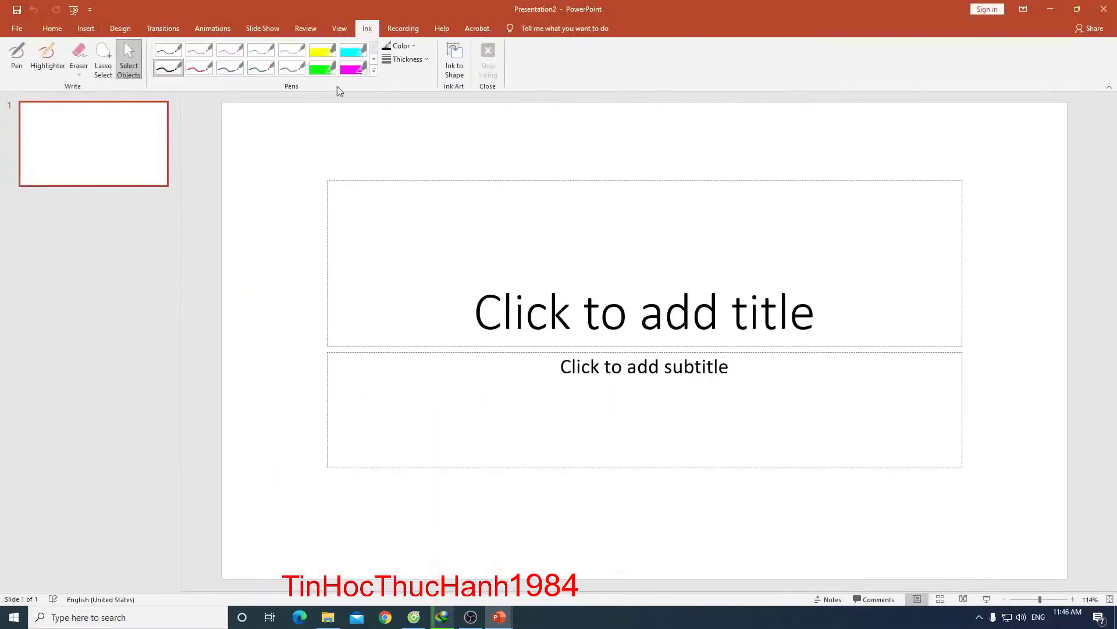
left_click(17, 56)
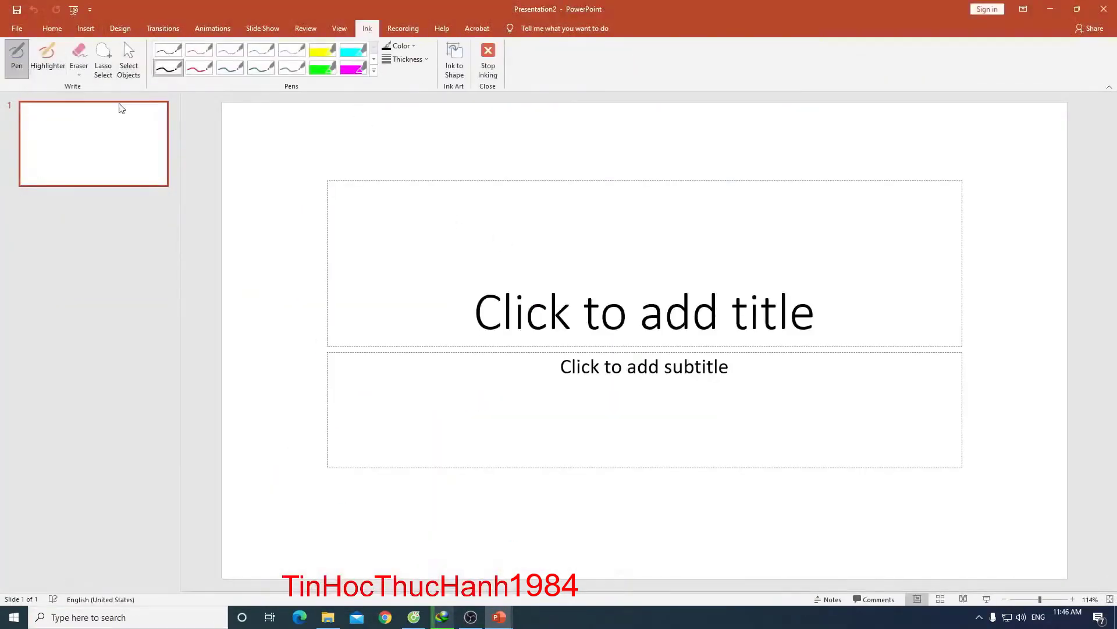
left_click(199, 68)
left_click(407, 59)
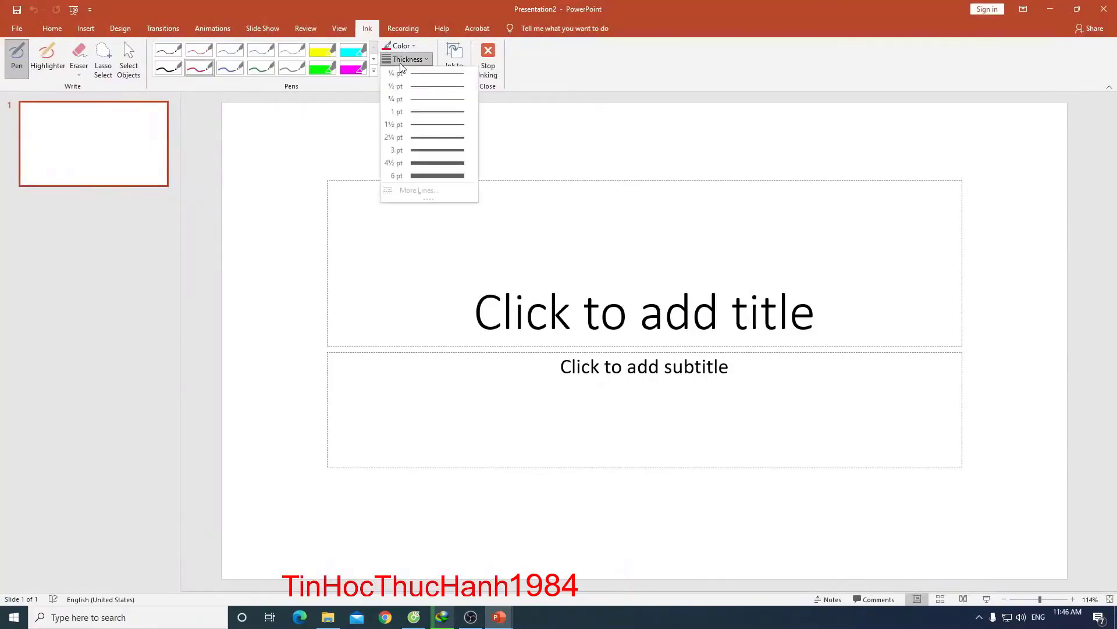
left_click(441, 175)
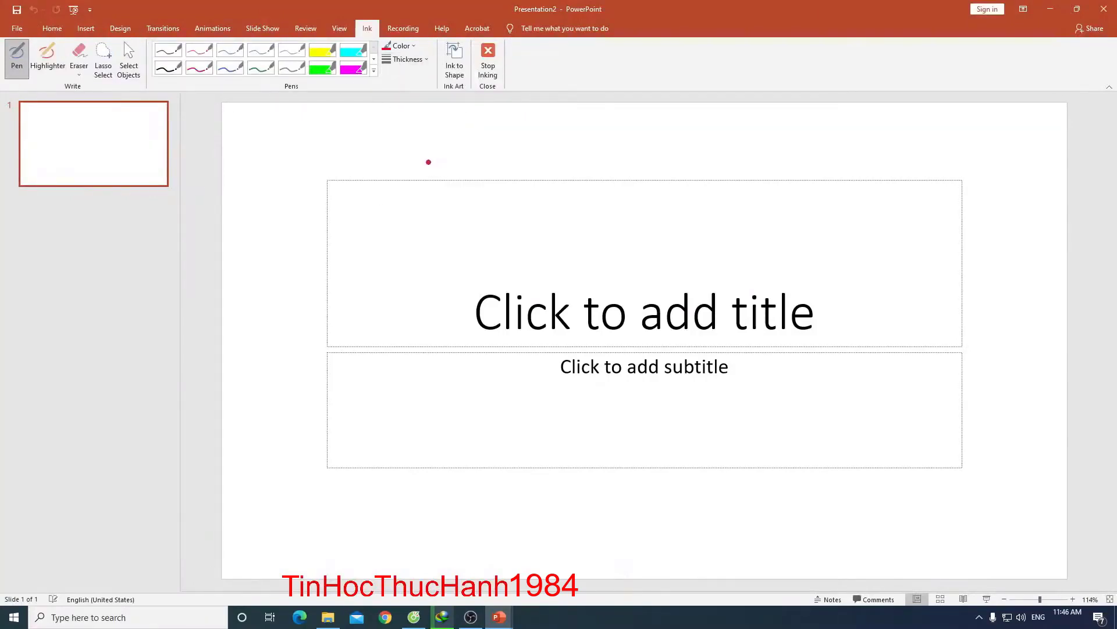
- Draw two green pen flourishes on slide 1, above the title and around the subtitle
left_click(261, 68)
mouse_move(314, 166)
left_mouse_down()
mouse_move(642, 199)
mouse_move(573, 255)
left_mouse_up()
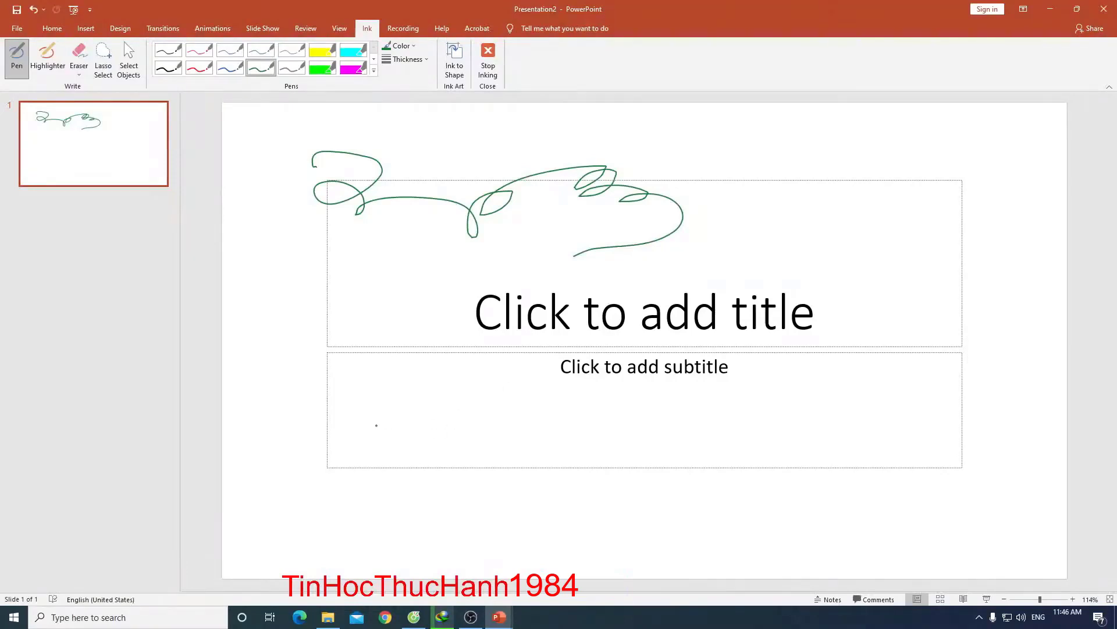
mouse_move(320, 439)
left_mouse_down()
mouse_move(439, 485)
mouse_move(844, 432)
left_mouse_up()
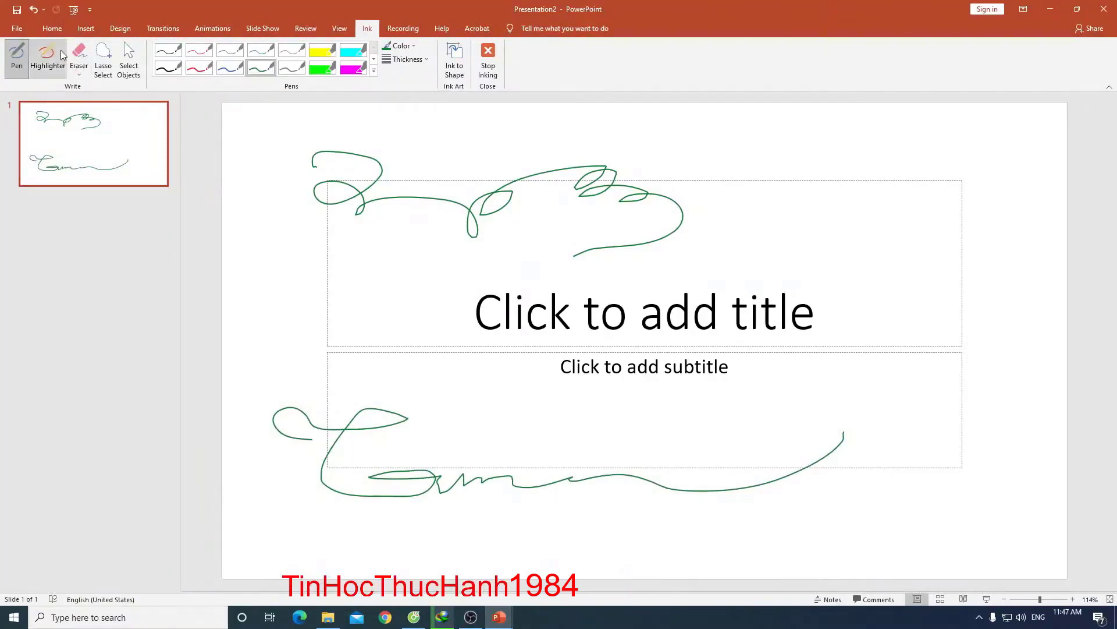
left_click(52, 28)
- Add a new Title and Content slide and select the black pen from the inking tools
left_click(112, 54)
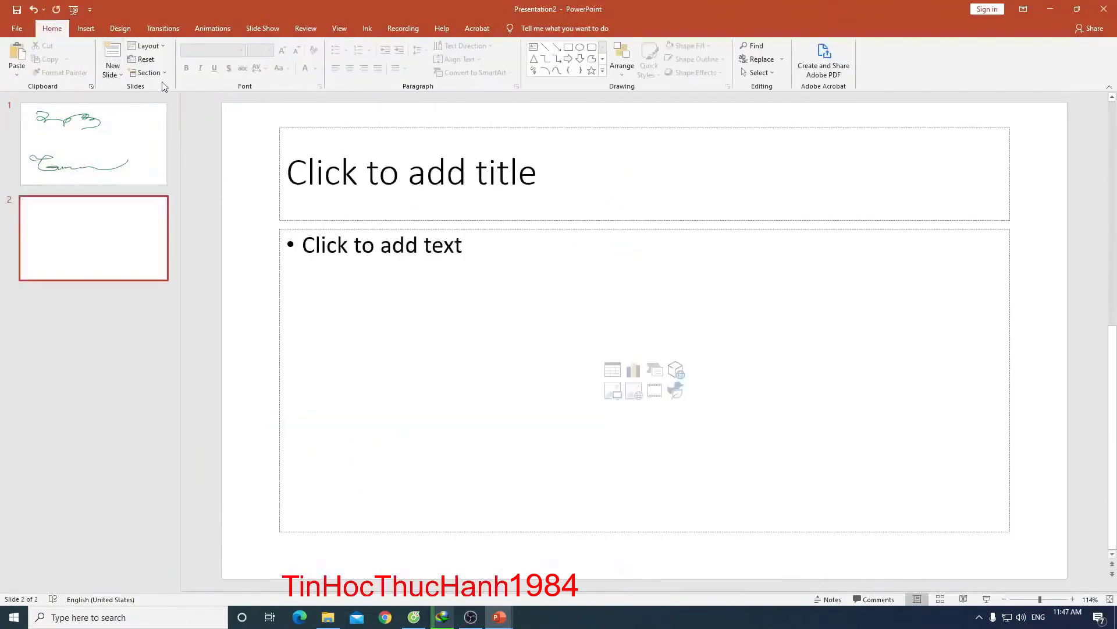
left_click(368, 28)
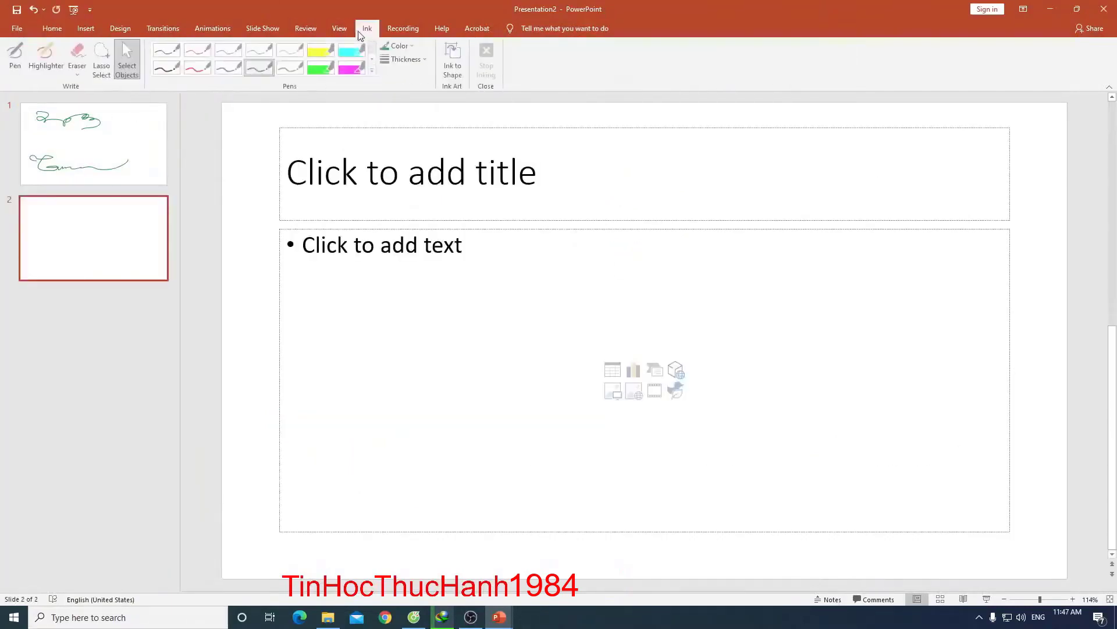
left_click(168, 68)
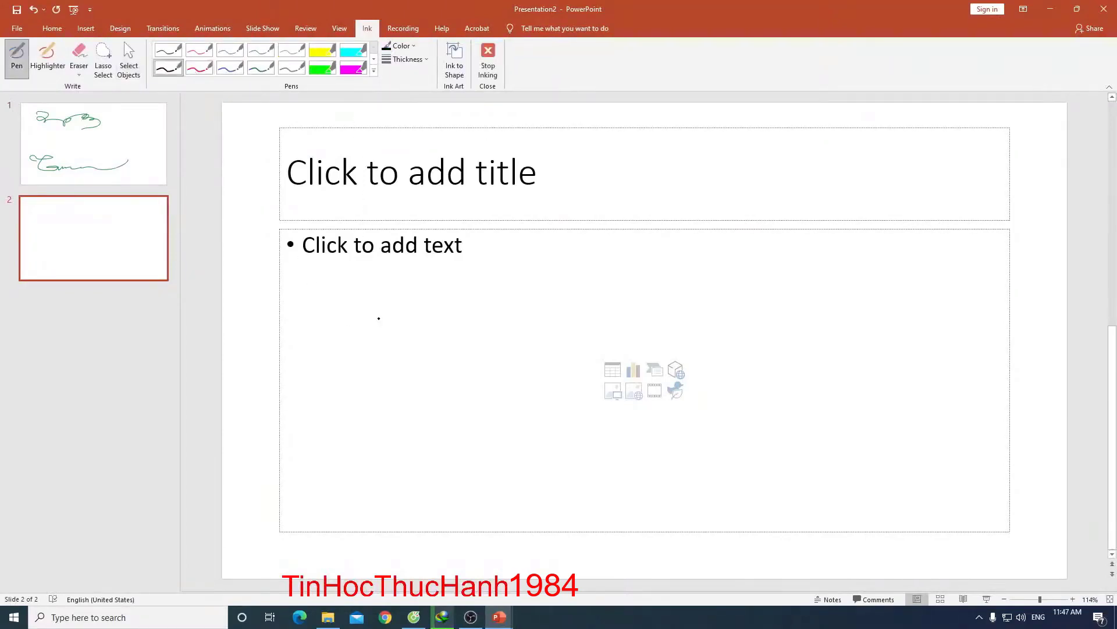
- Handwrite 'Tin hoc thuc Hanh' in black ink across the slide's content area
mouse_move(362, 325)
left_mouse_down()
mouse_move(355, 362)
mouse_move(418, 348)
left_mouse_up()
mouse_move(480, 309)
left_mouse_down()
mouse_move(490, 367)
mouse_move(522, 356)
mouse_move(590, 362)
left_mouse_up()
mouse_move(645, 319)
left_mouse_down()
mouse_move(647, 382)
mouse_move(726, 356)
mouse_move(766, 362)
left_mouse_up()
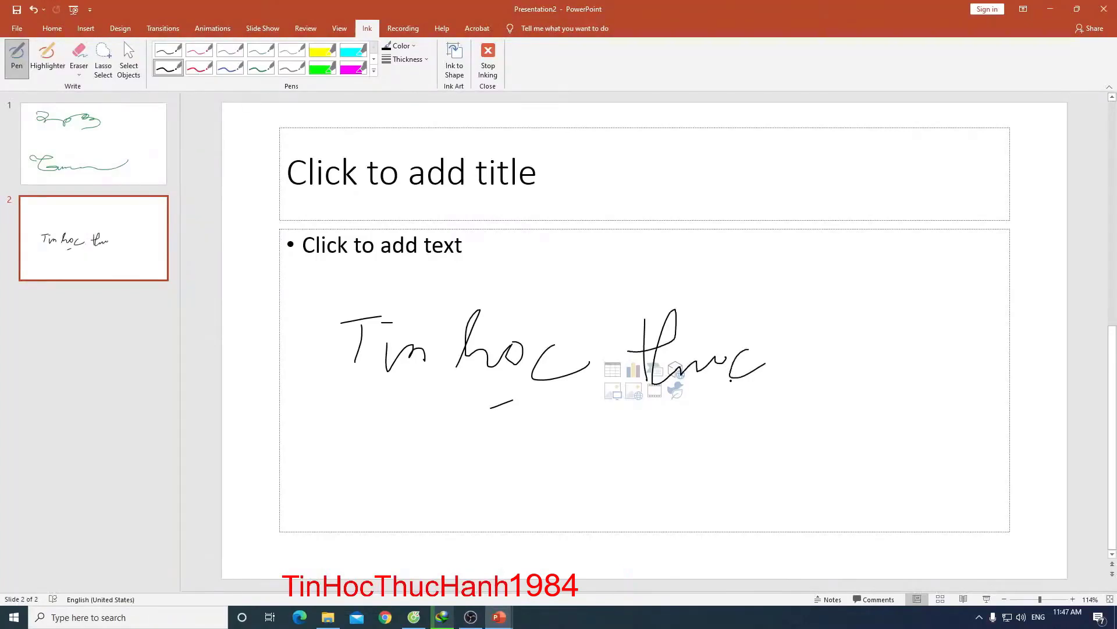
left_click_drag(712, 335, 697, 351)
left_click_drag(819, 377, 866, 335)
mouse_move(858, 335)
left_mouse_down()
mouse_move(850, 382)
mouse_move(912, 373)
left_mouse_up()
mouse_move(931, 326)
left_mouse_down()
mouse_move(922, 372)
mouse_move(945, 369)
left_mouse_up()
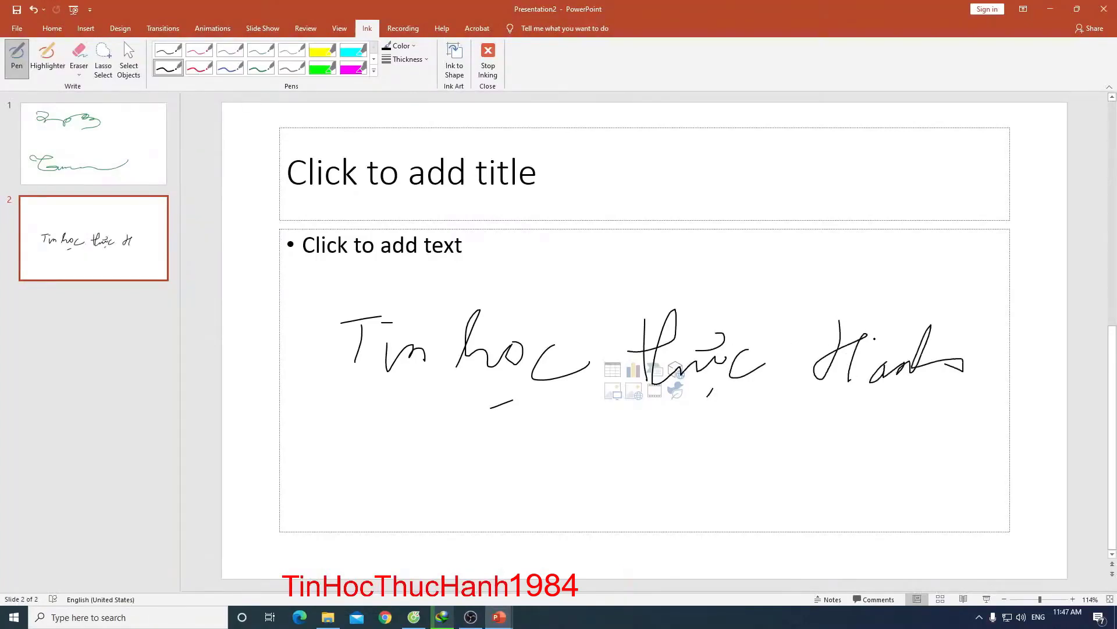
left_click_drag(864, 317, 949, 301)
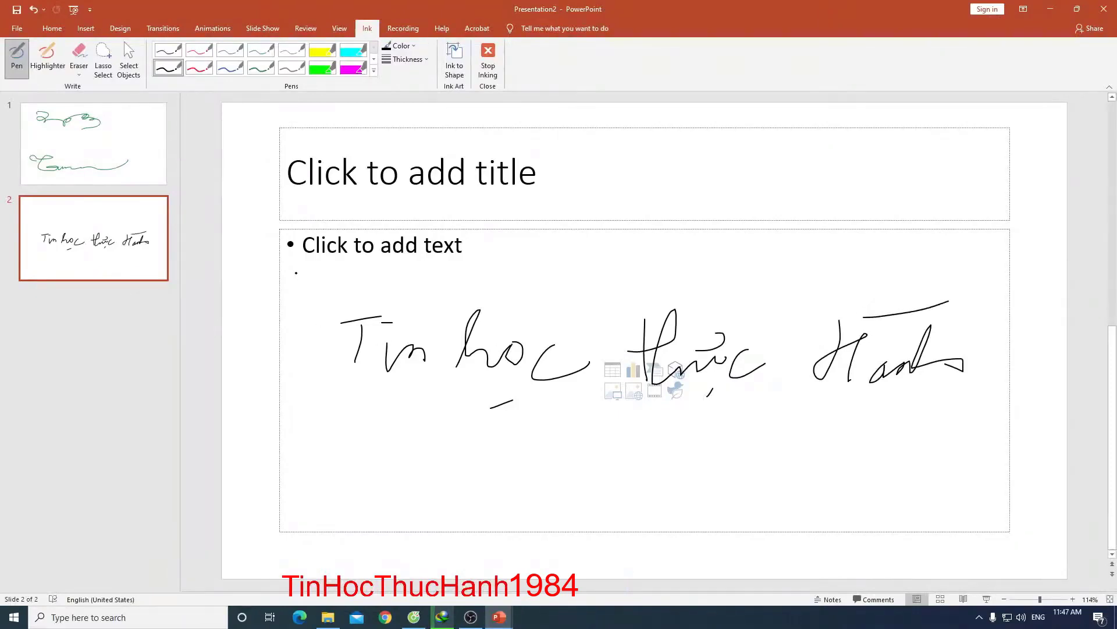